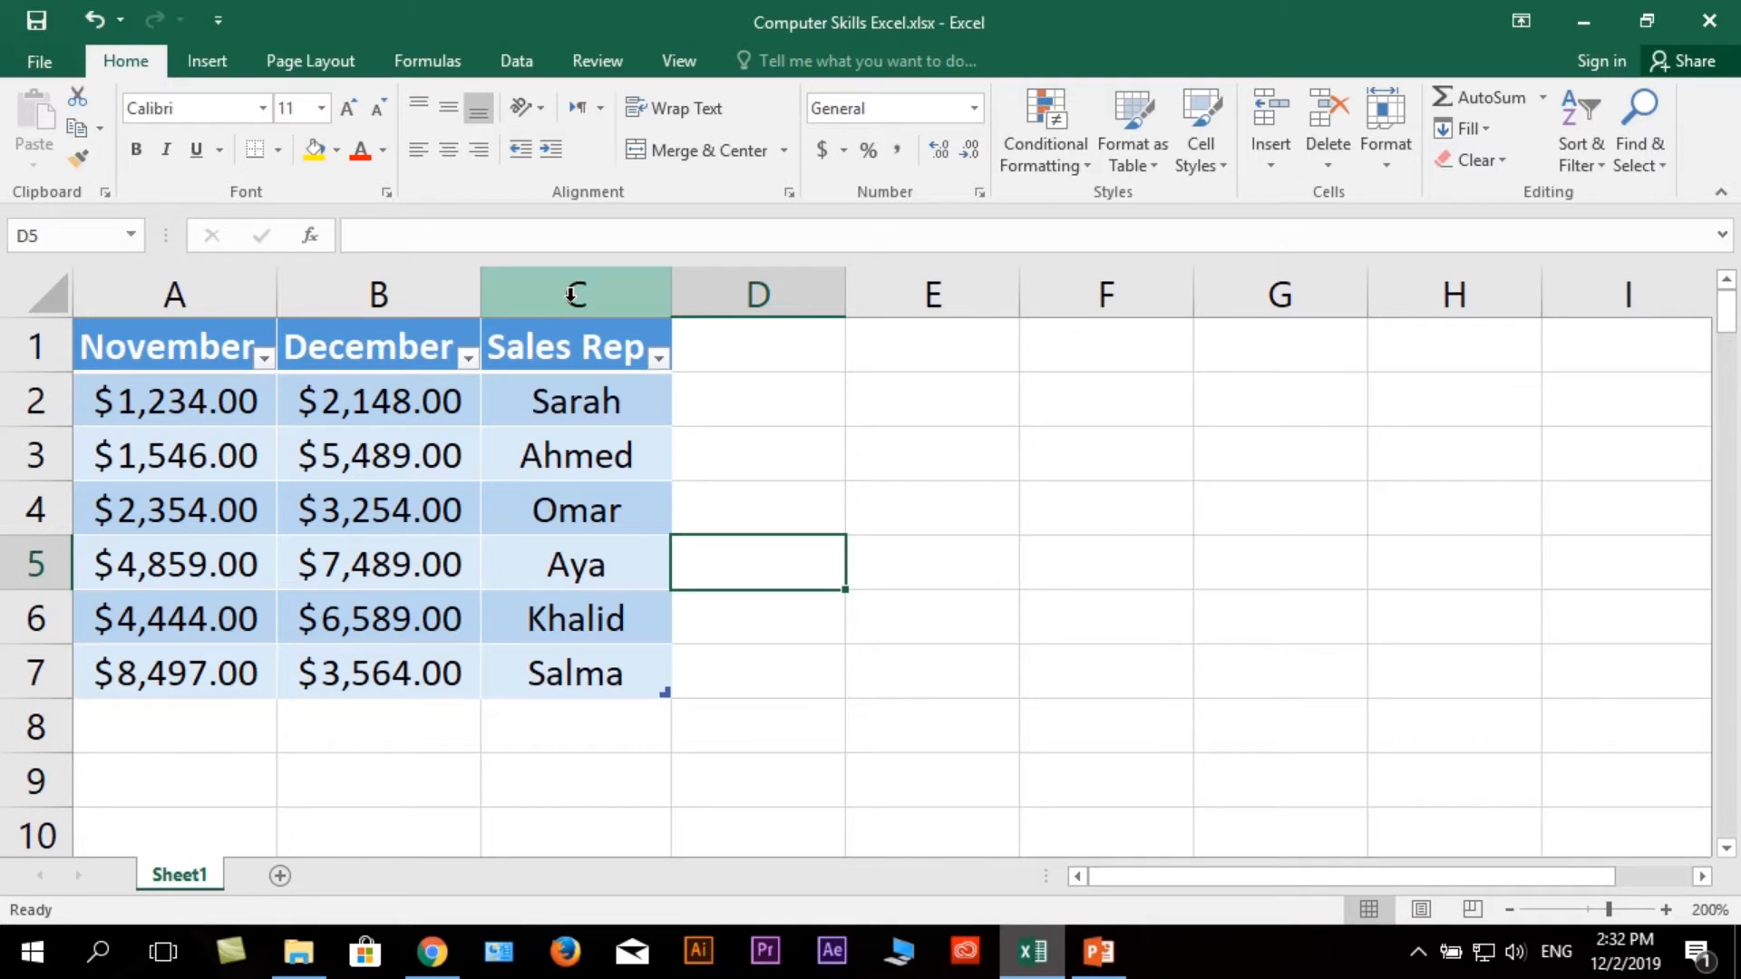
Insert a blank column before the Sales Rep. column in the sales table
left_click(571, 293)
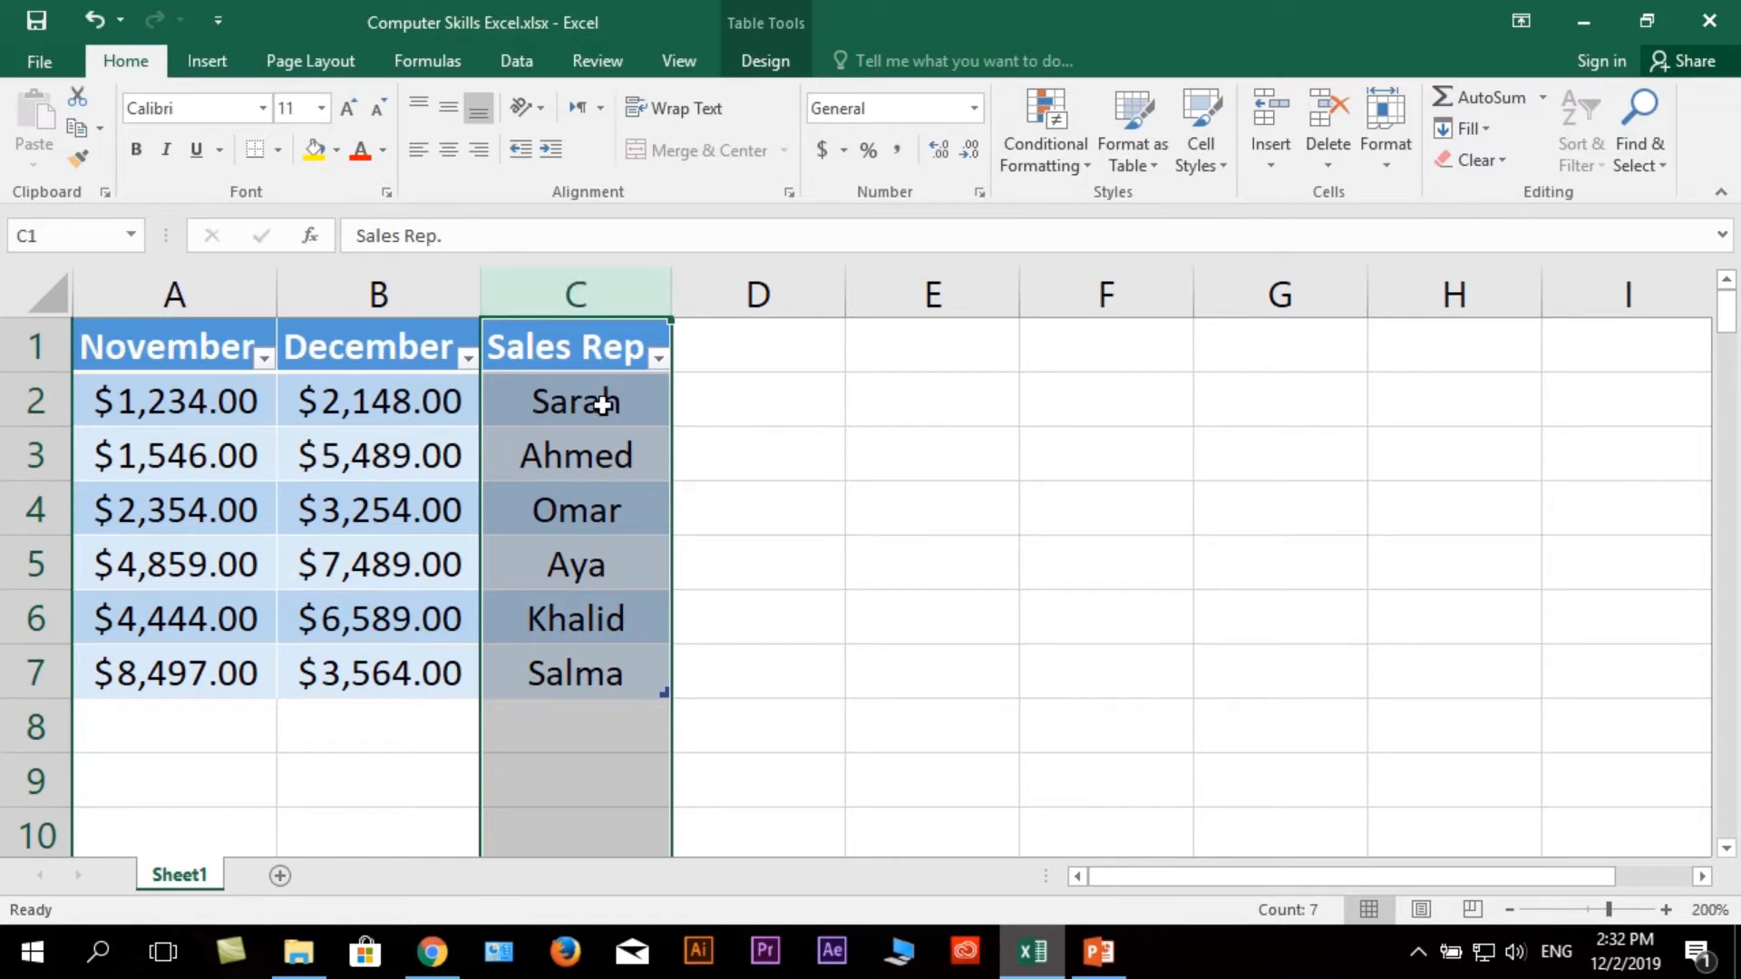
right_click(650, 404)
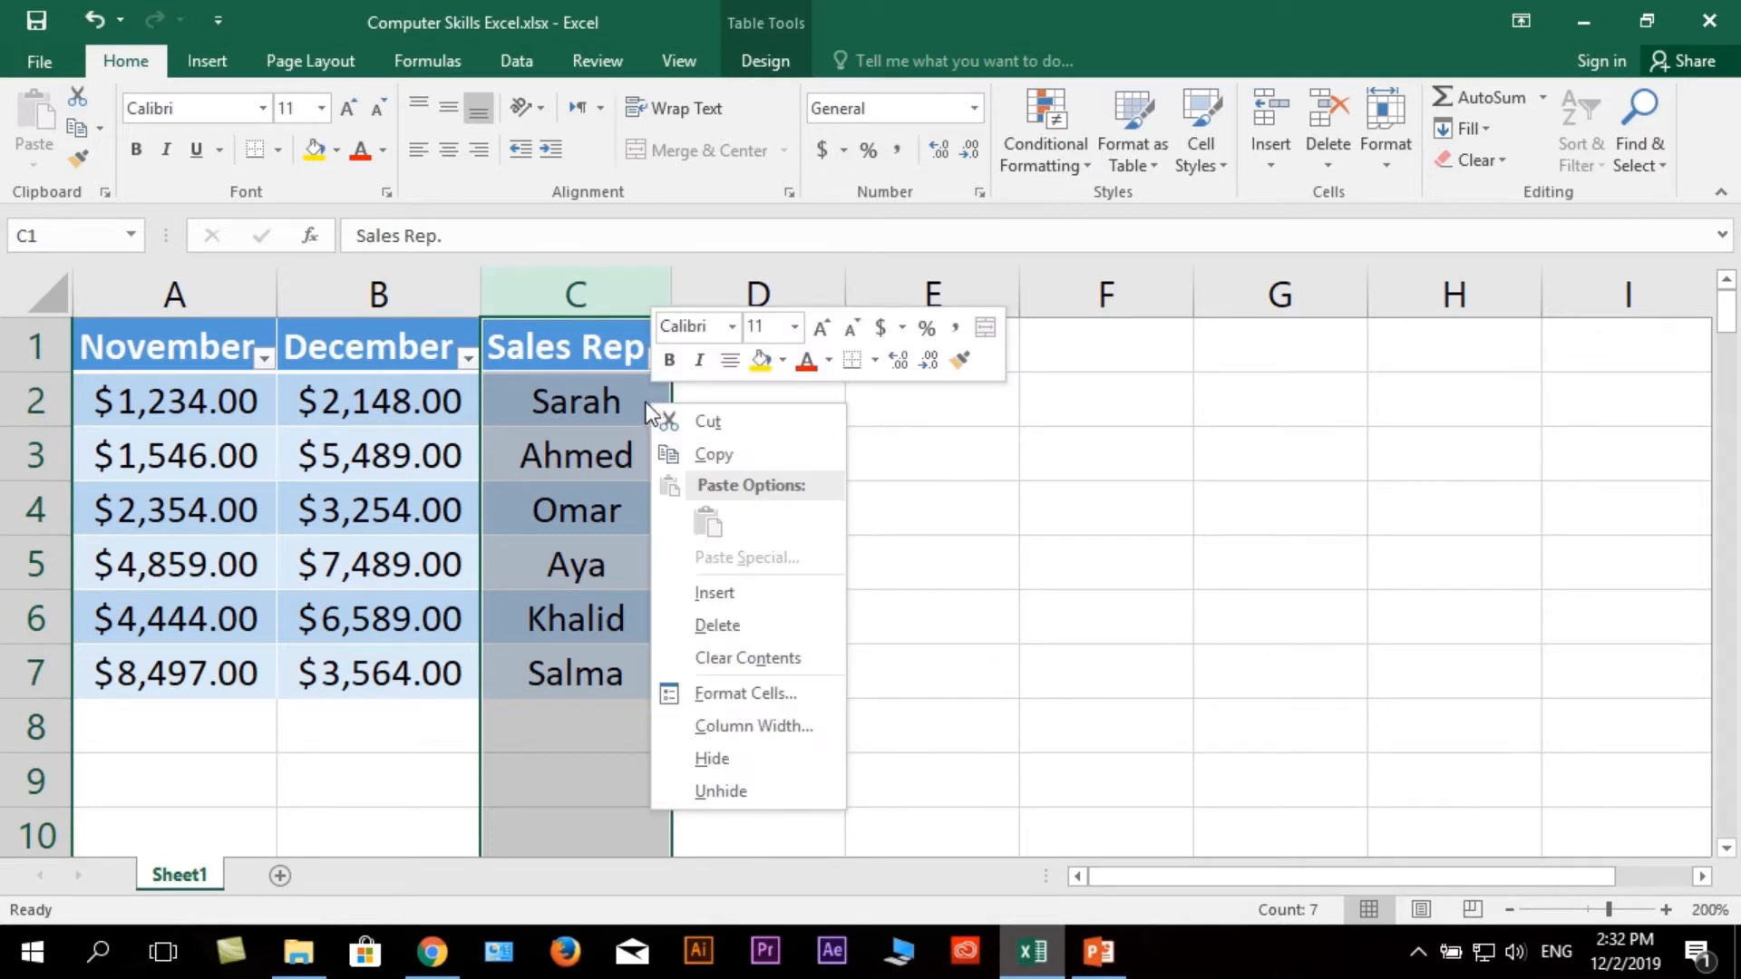
left_click(749, 595)
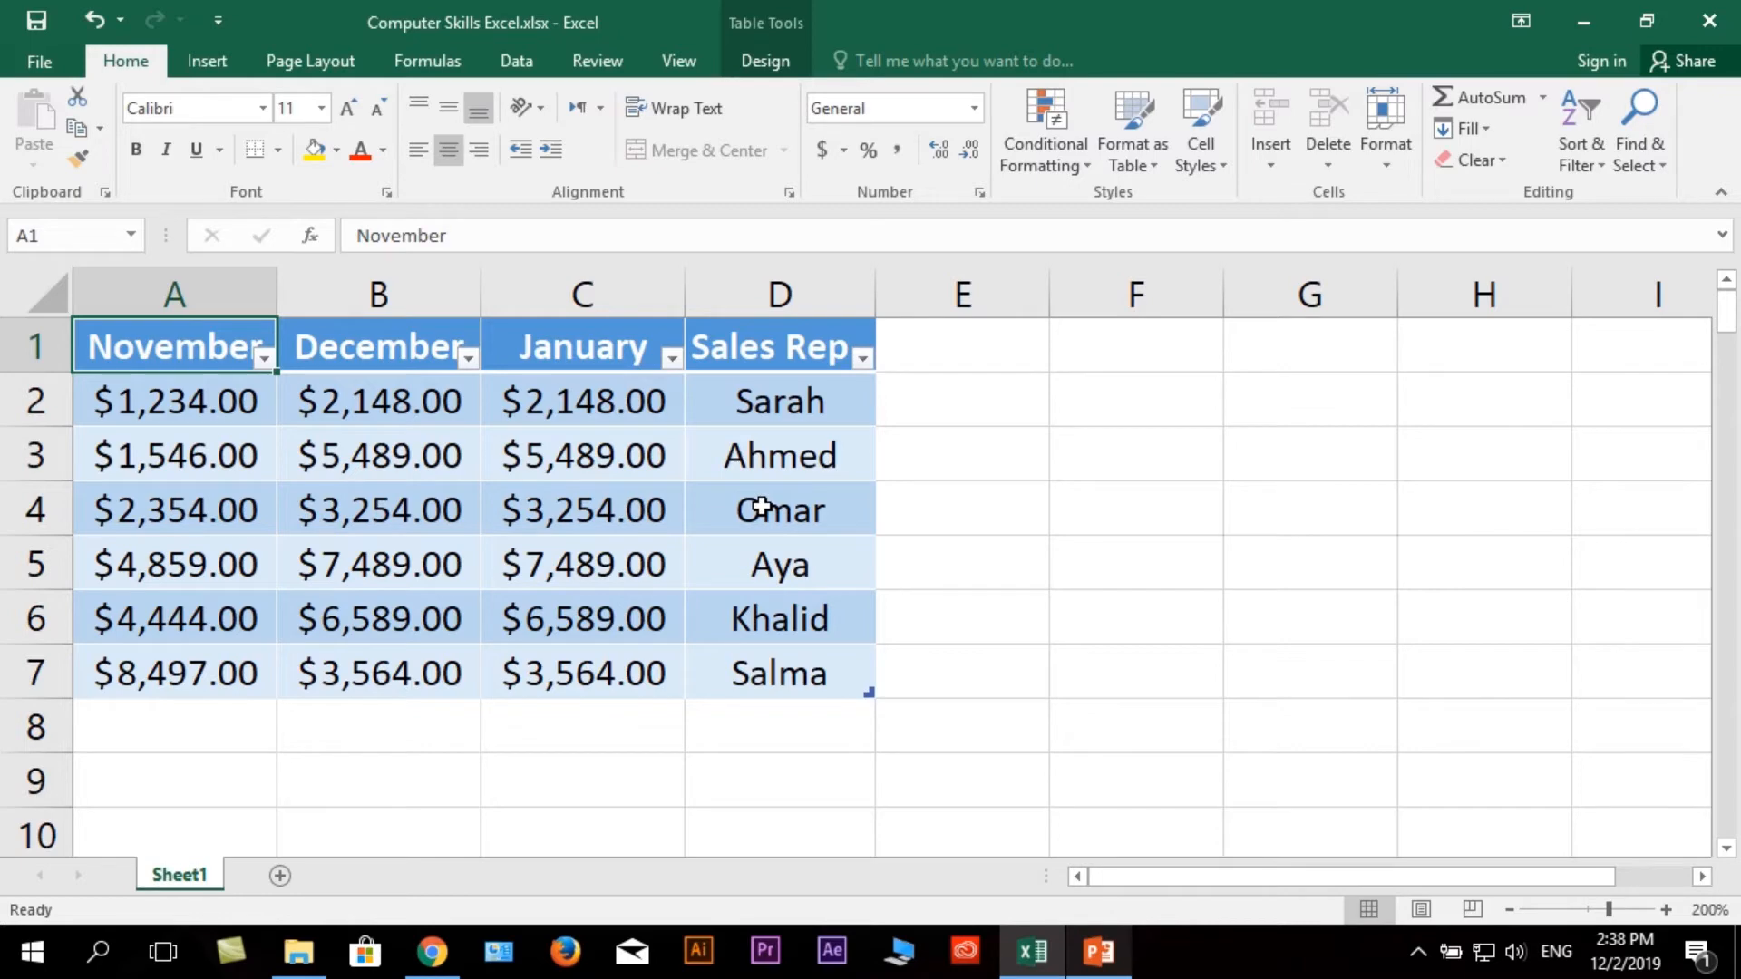
Insert a blank row in the sales table above row 4
left_click(35, 509)
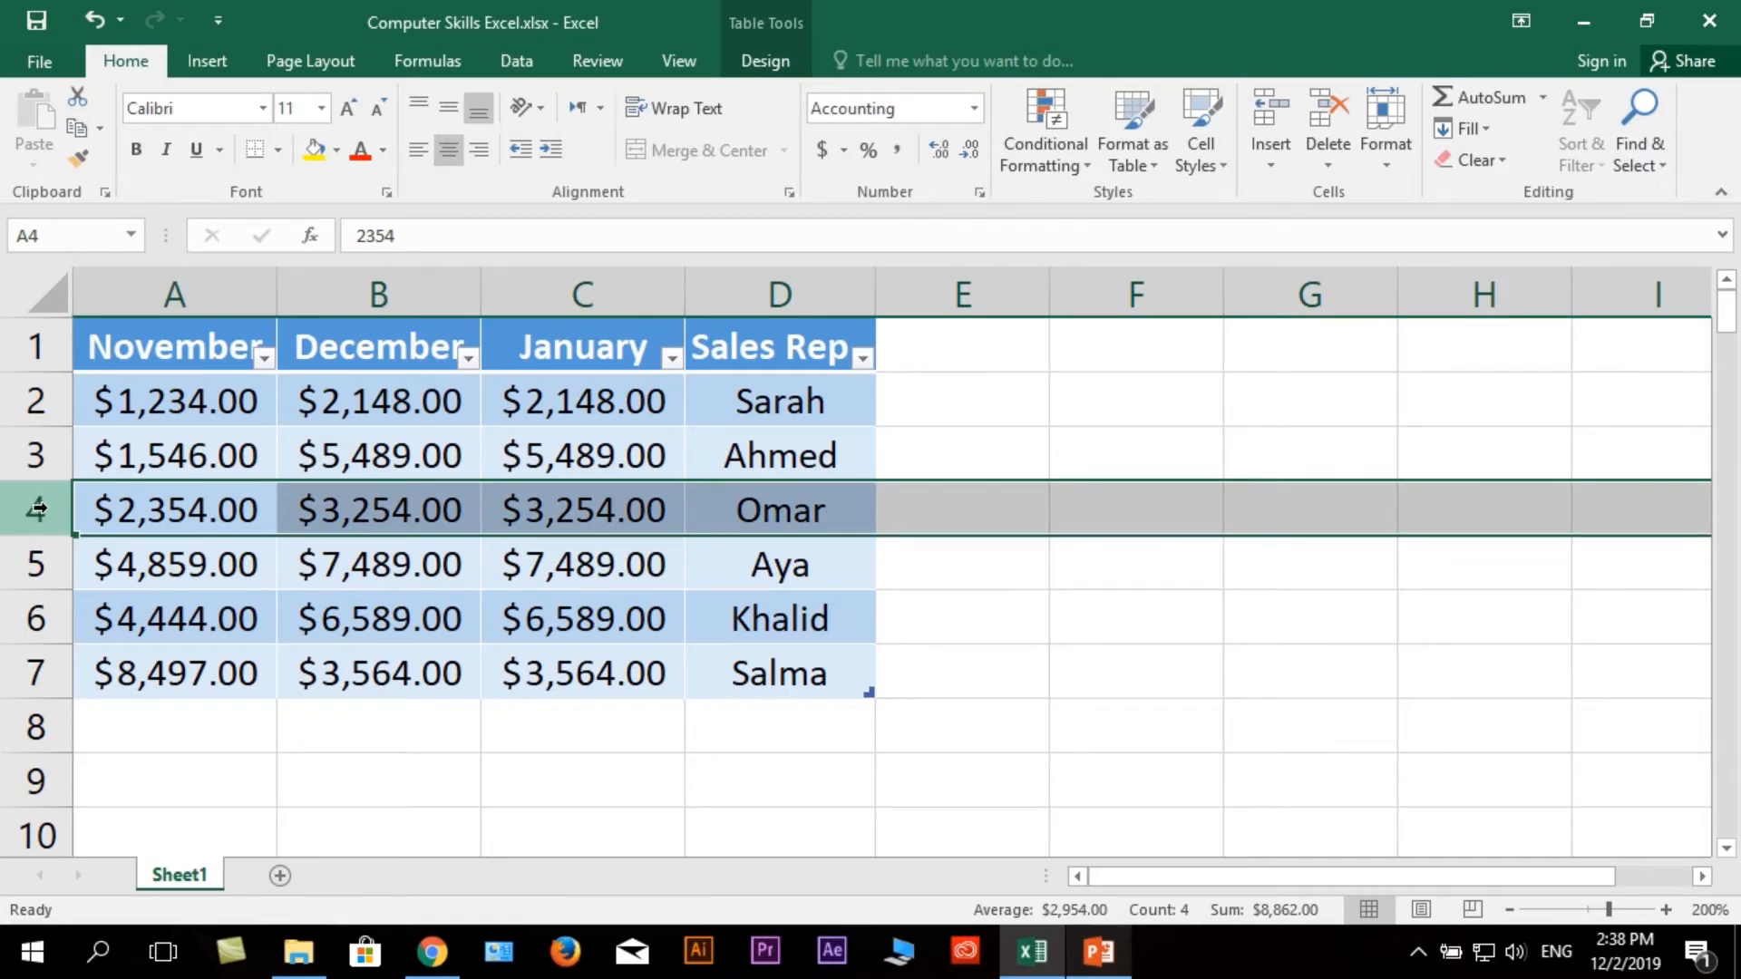
right_click(51, 508)
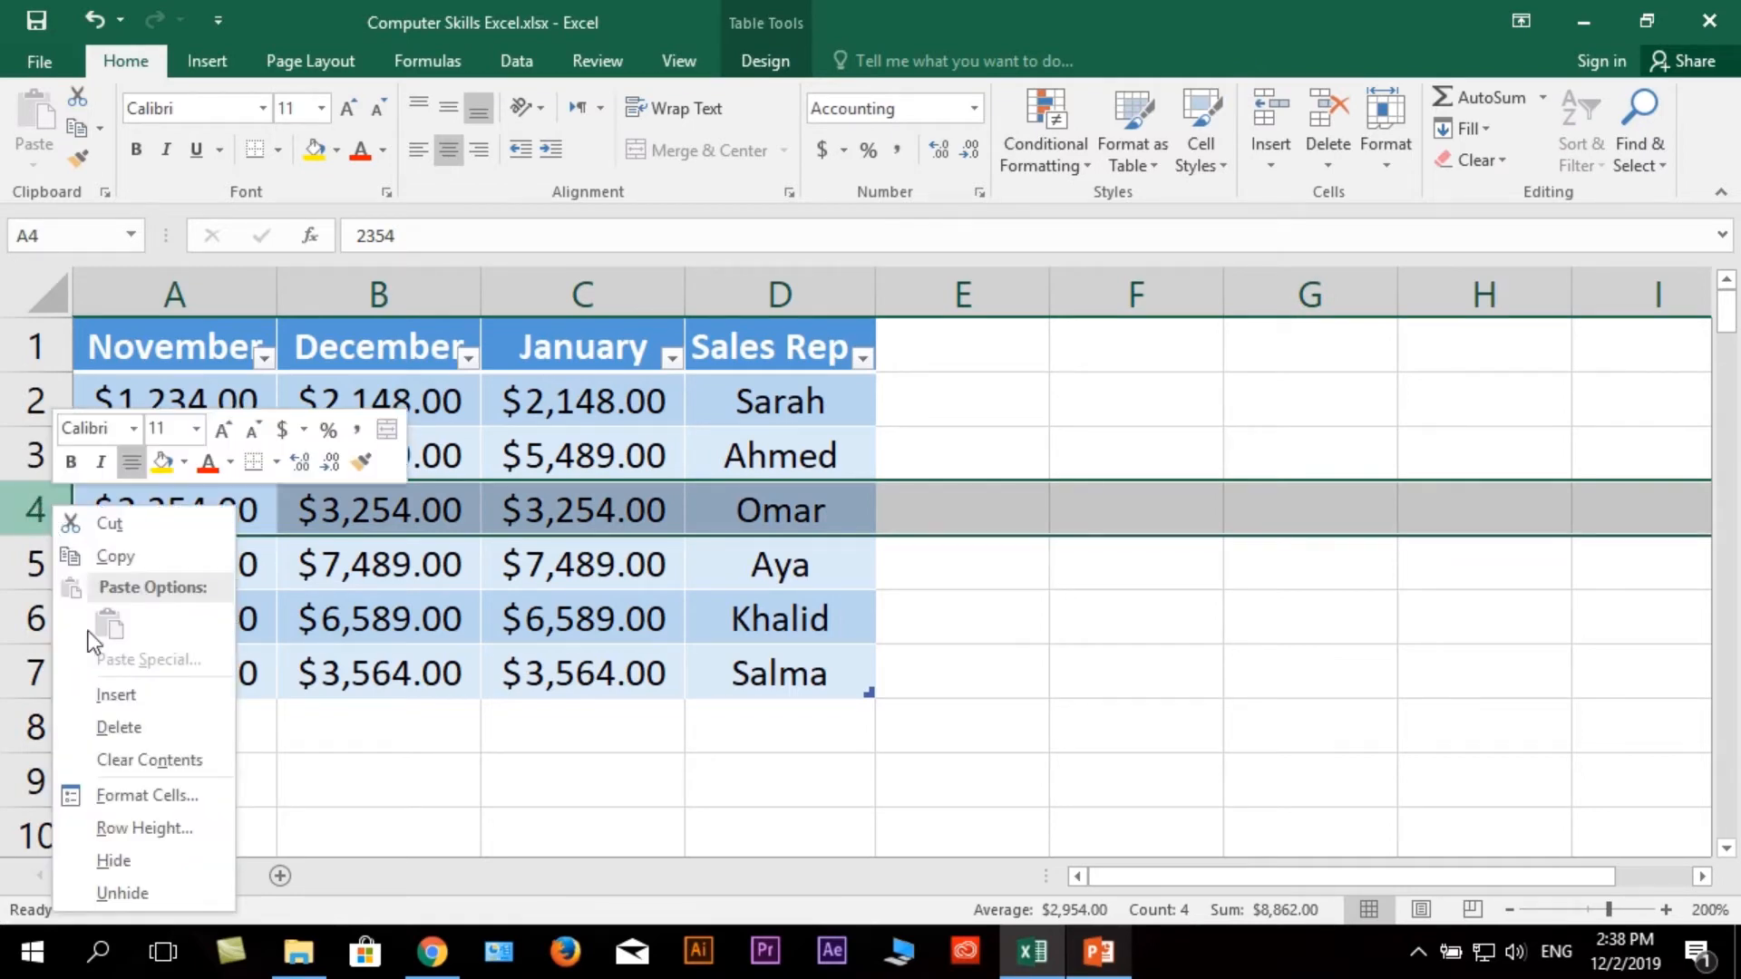
left_click(156, 694)
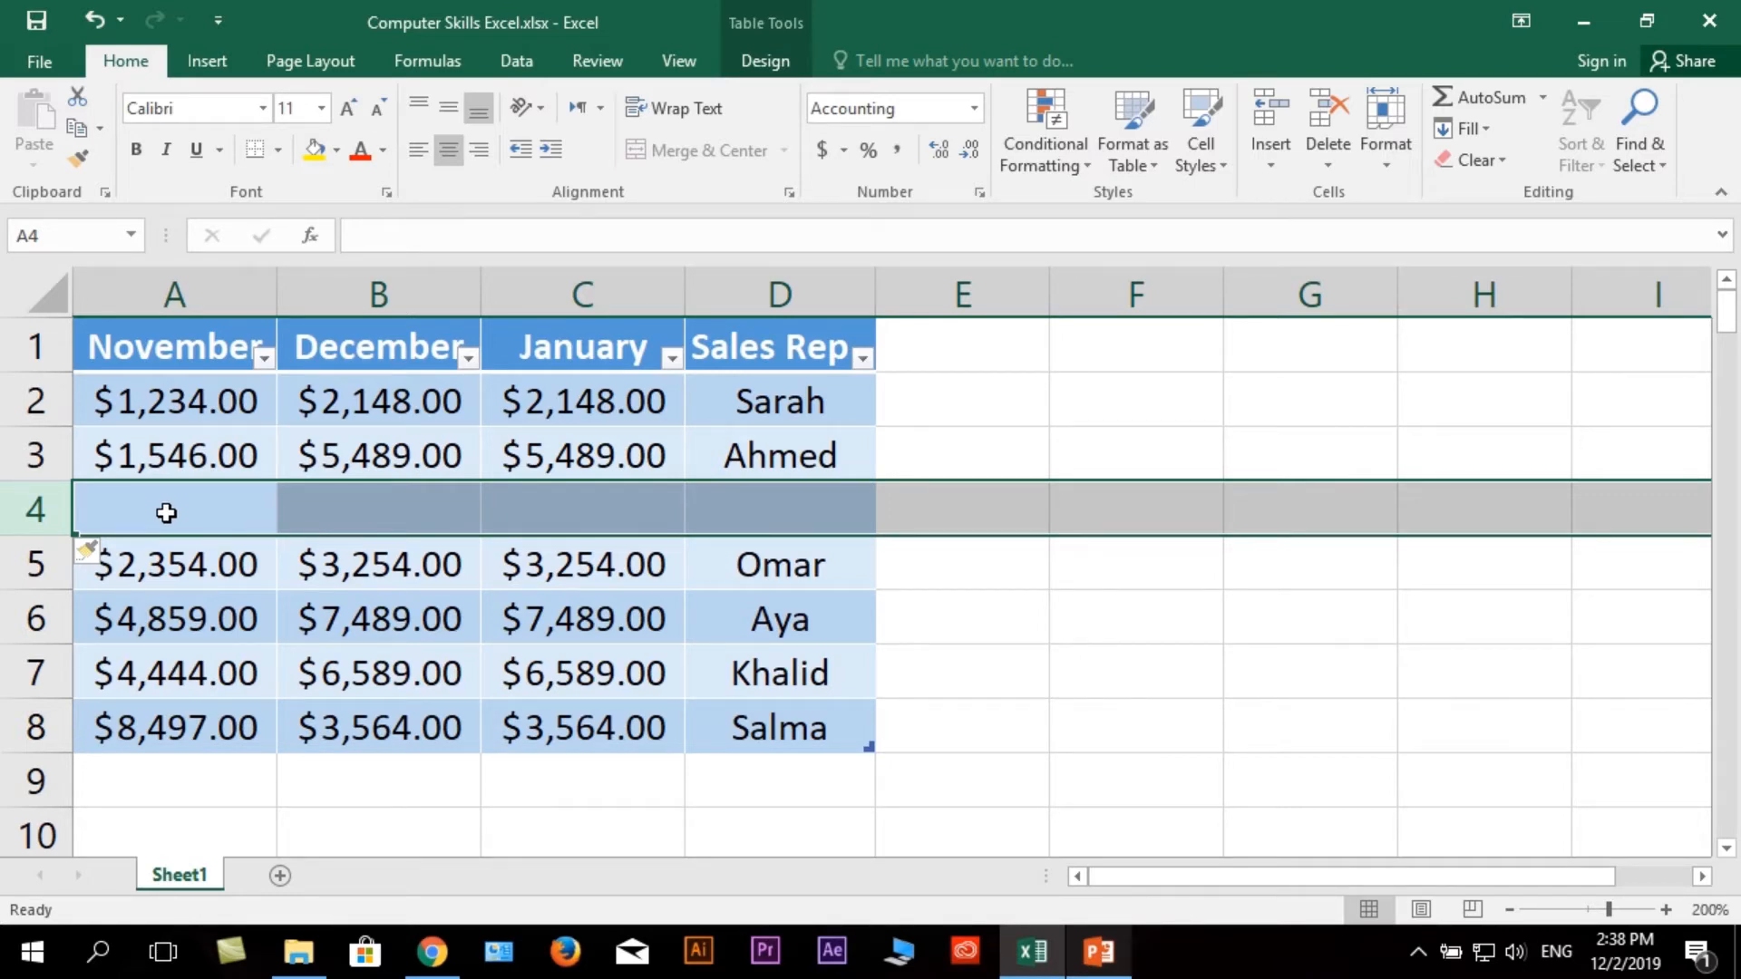
Copy the November and December amounts from row 5 into the matching cells of the blank row 4
left_click(173, 571)
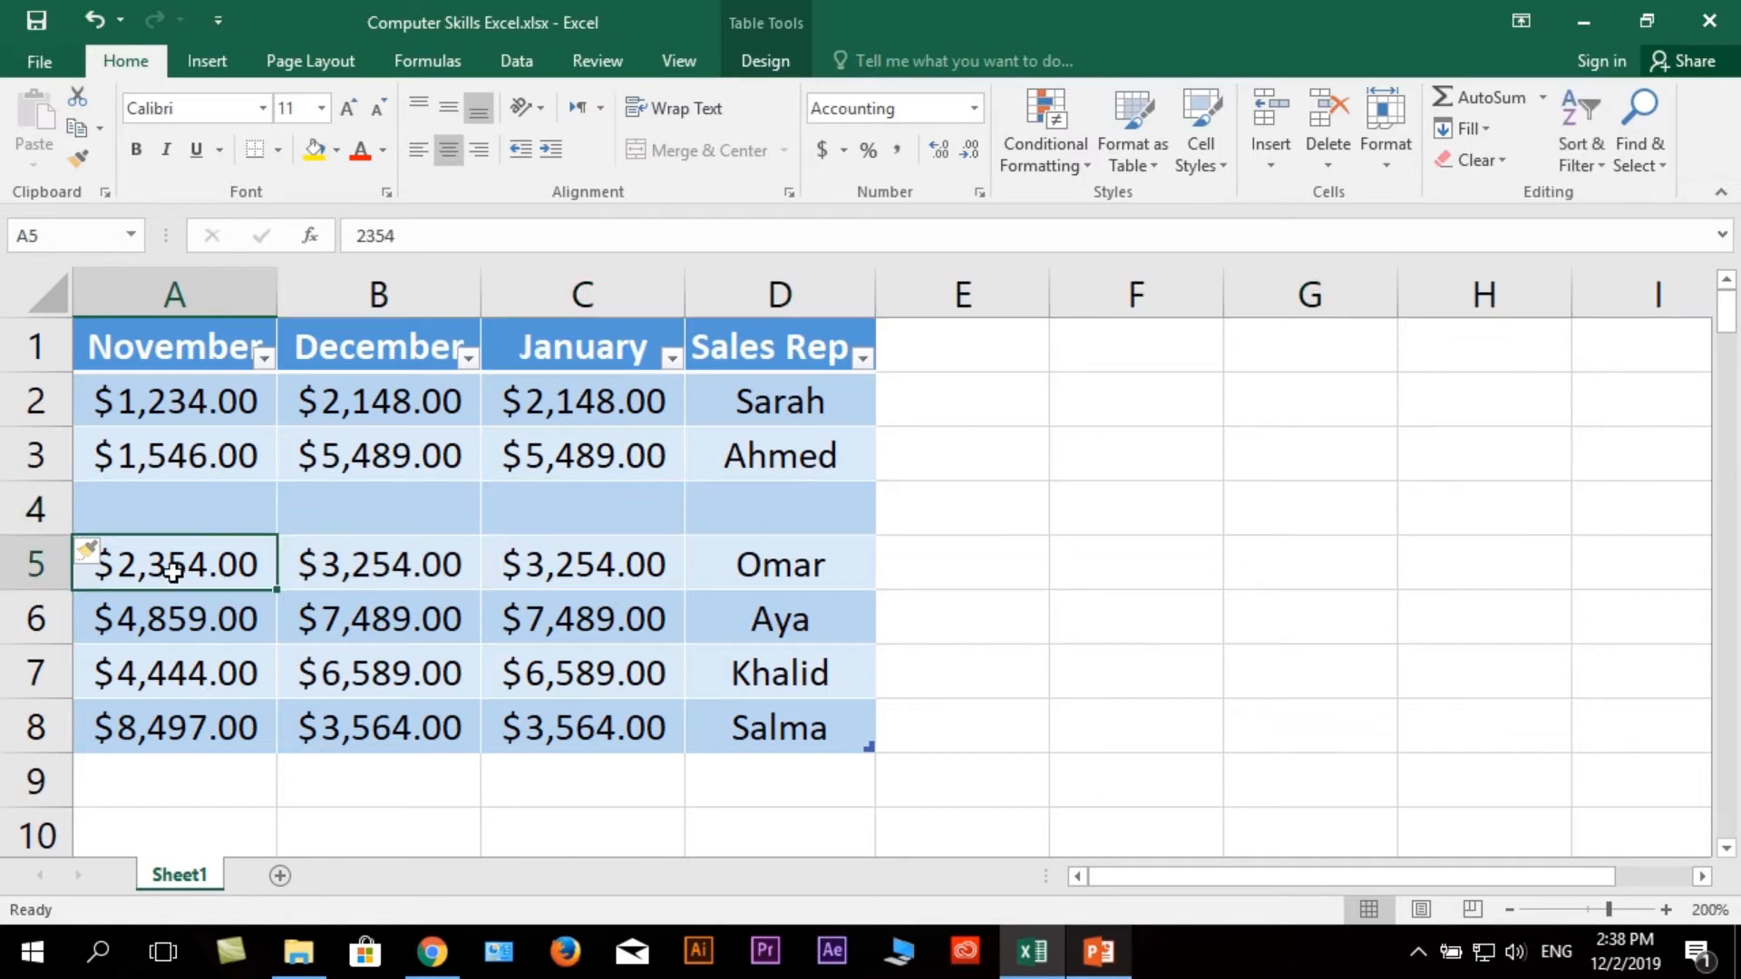
key("ctrl+c")
left_click(179, 506)
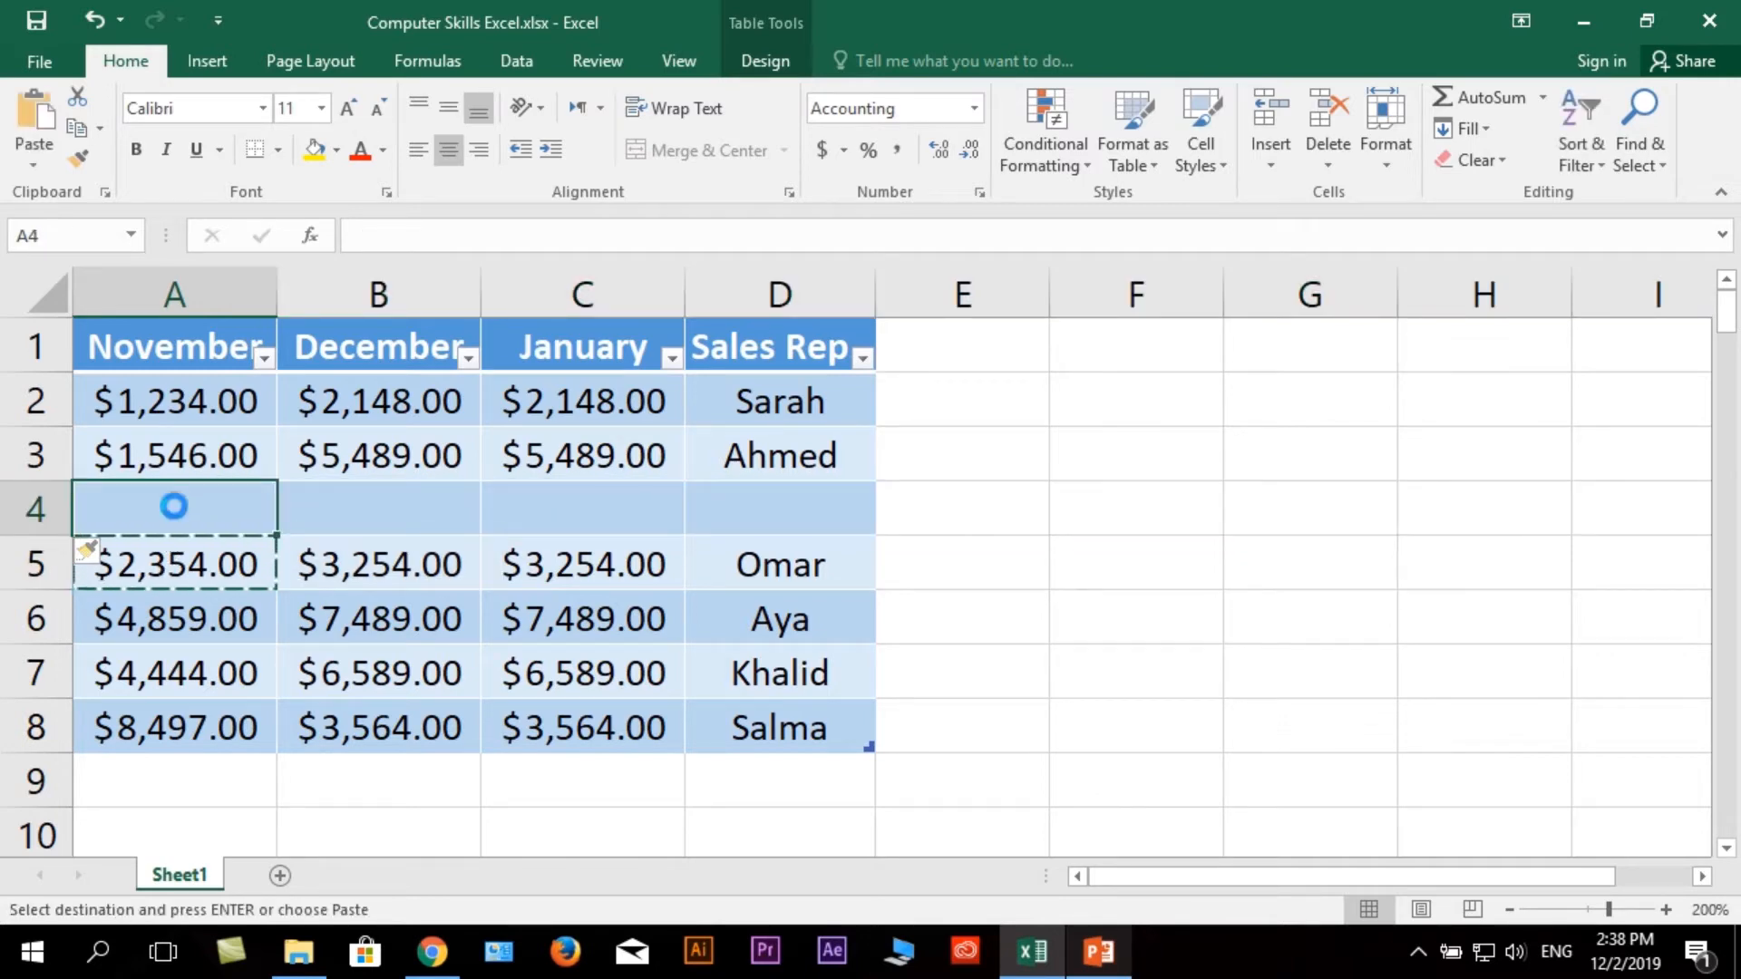
key("ctrl+v")
left_click(330, 581)
key("ctrl+c")
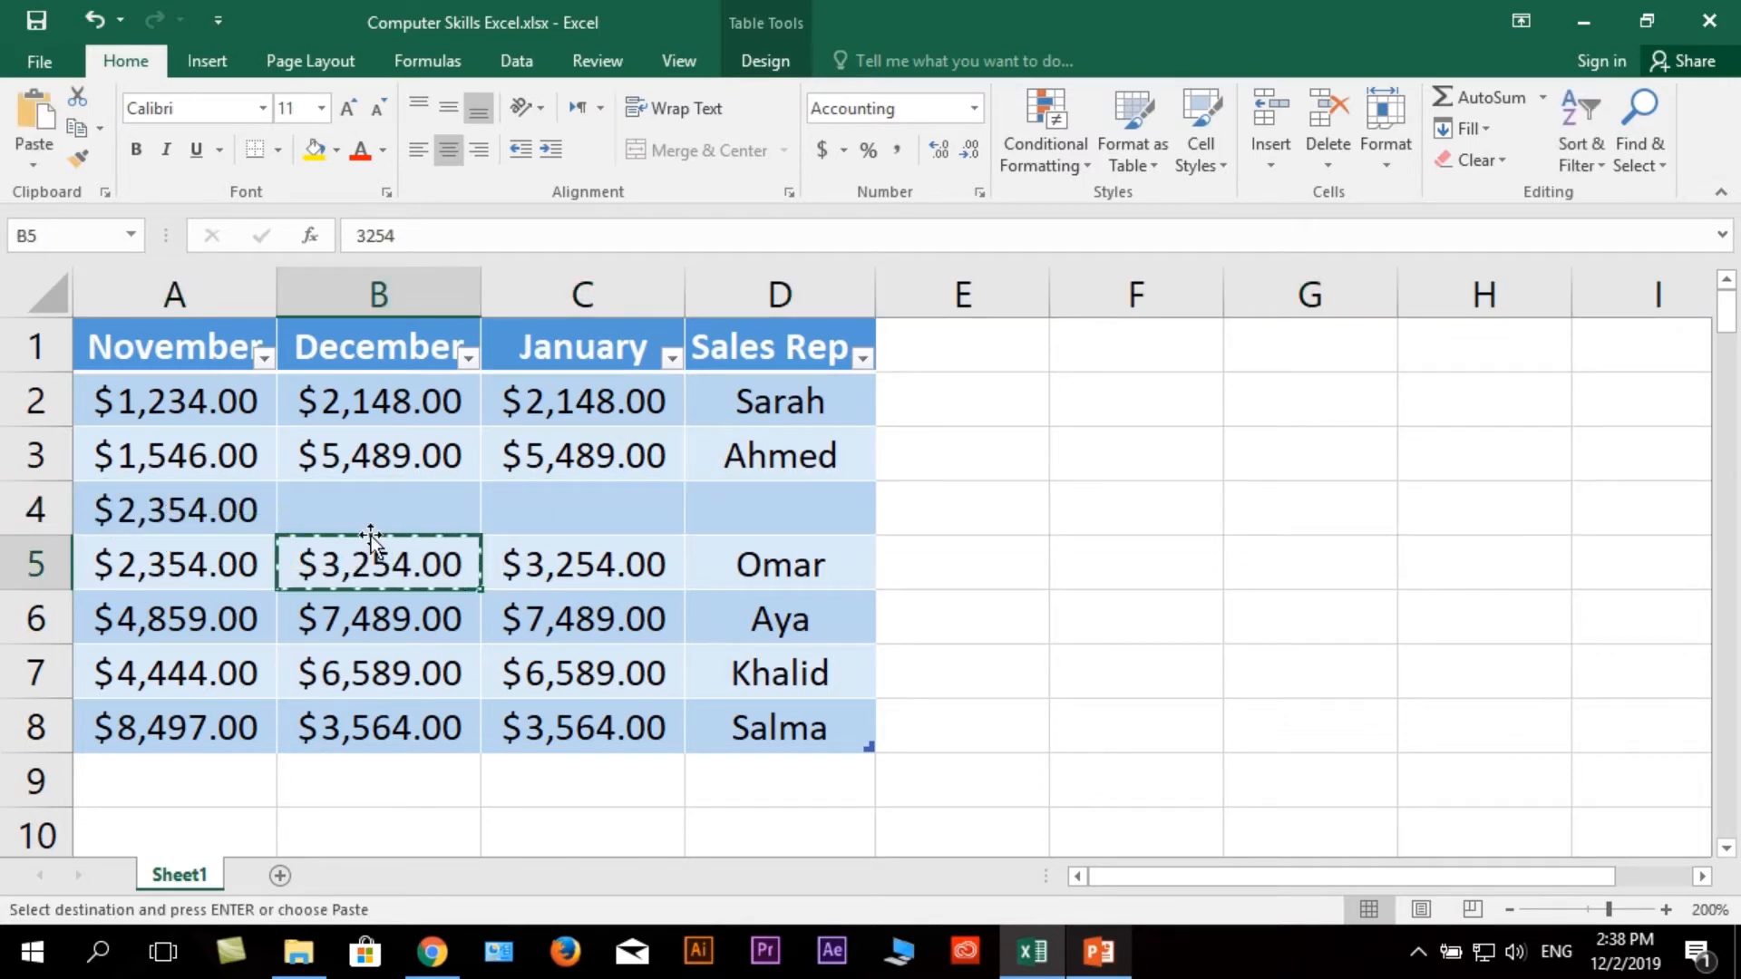
left_click(367, 522)
key("ctrl+v")
left_click(542, 555)
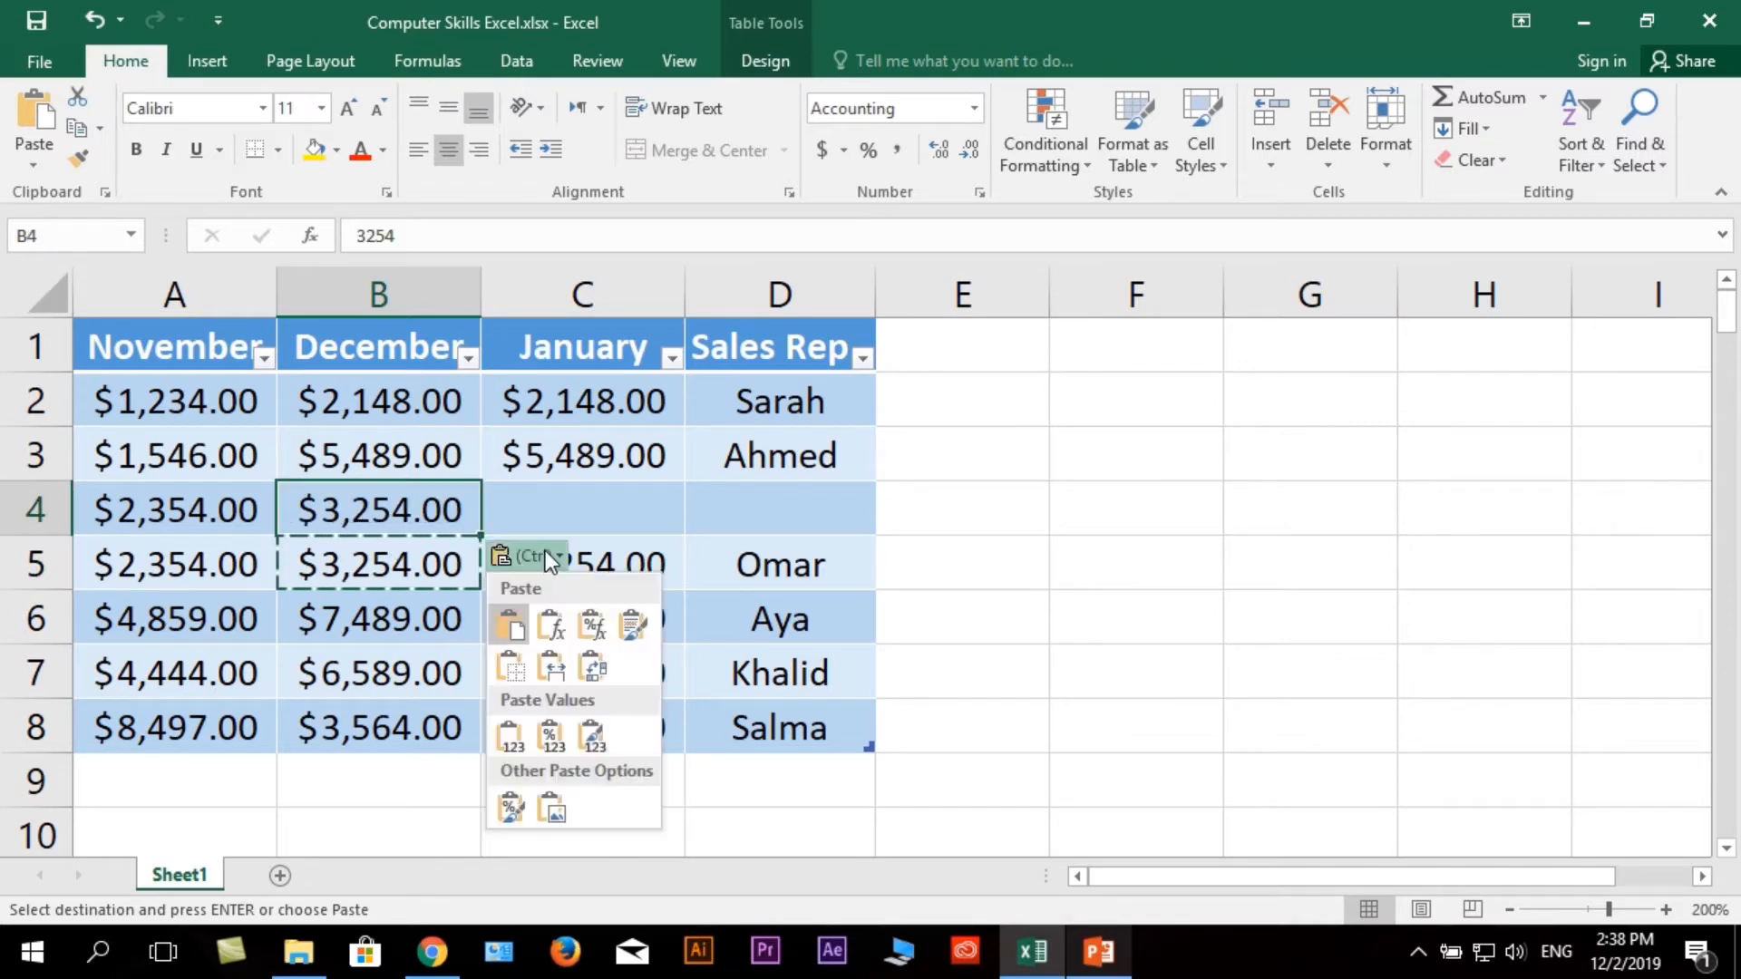
key("Escape")
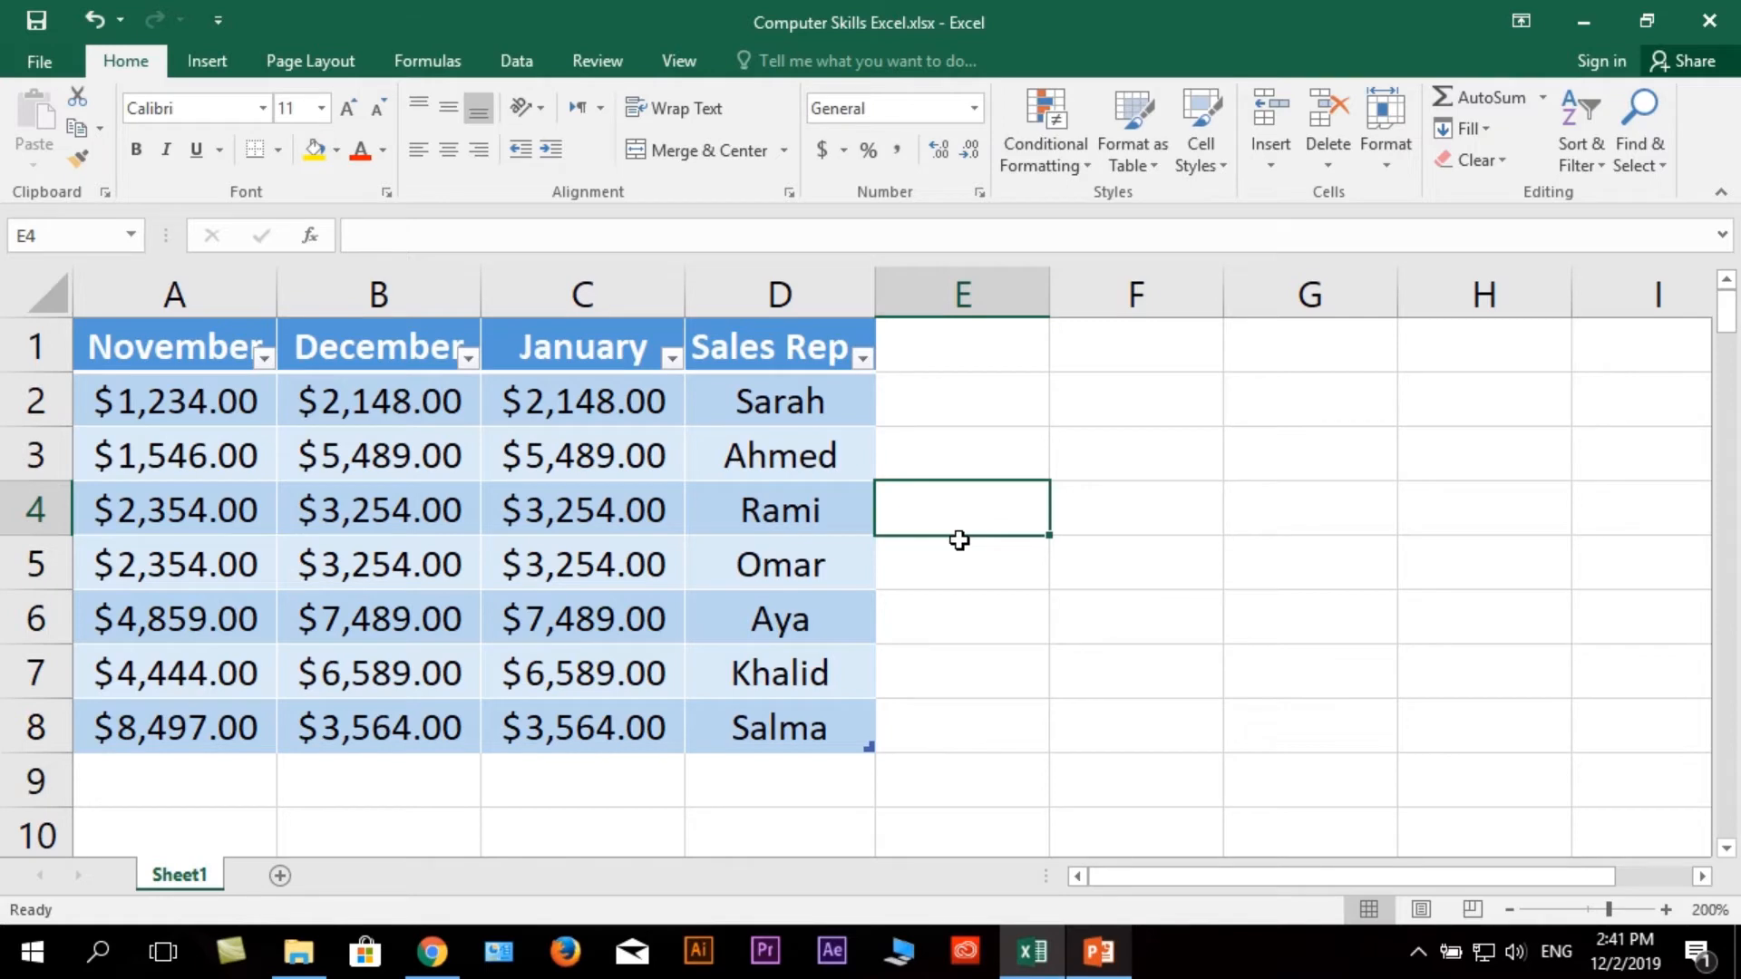
left_click(1275, 156)
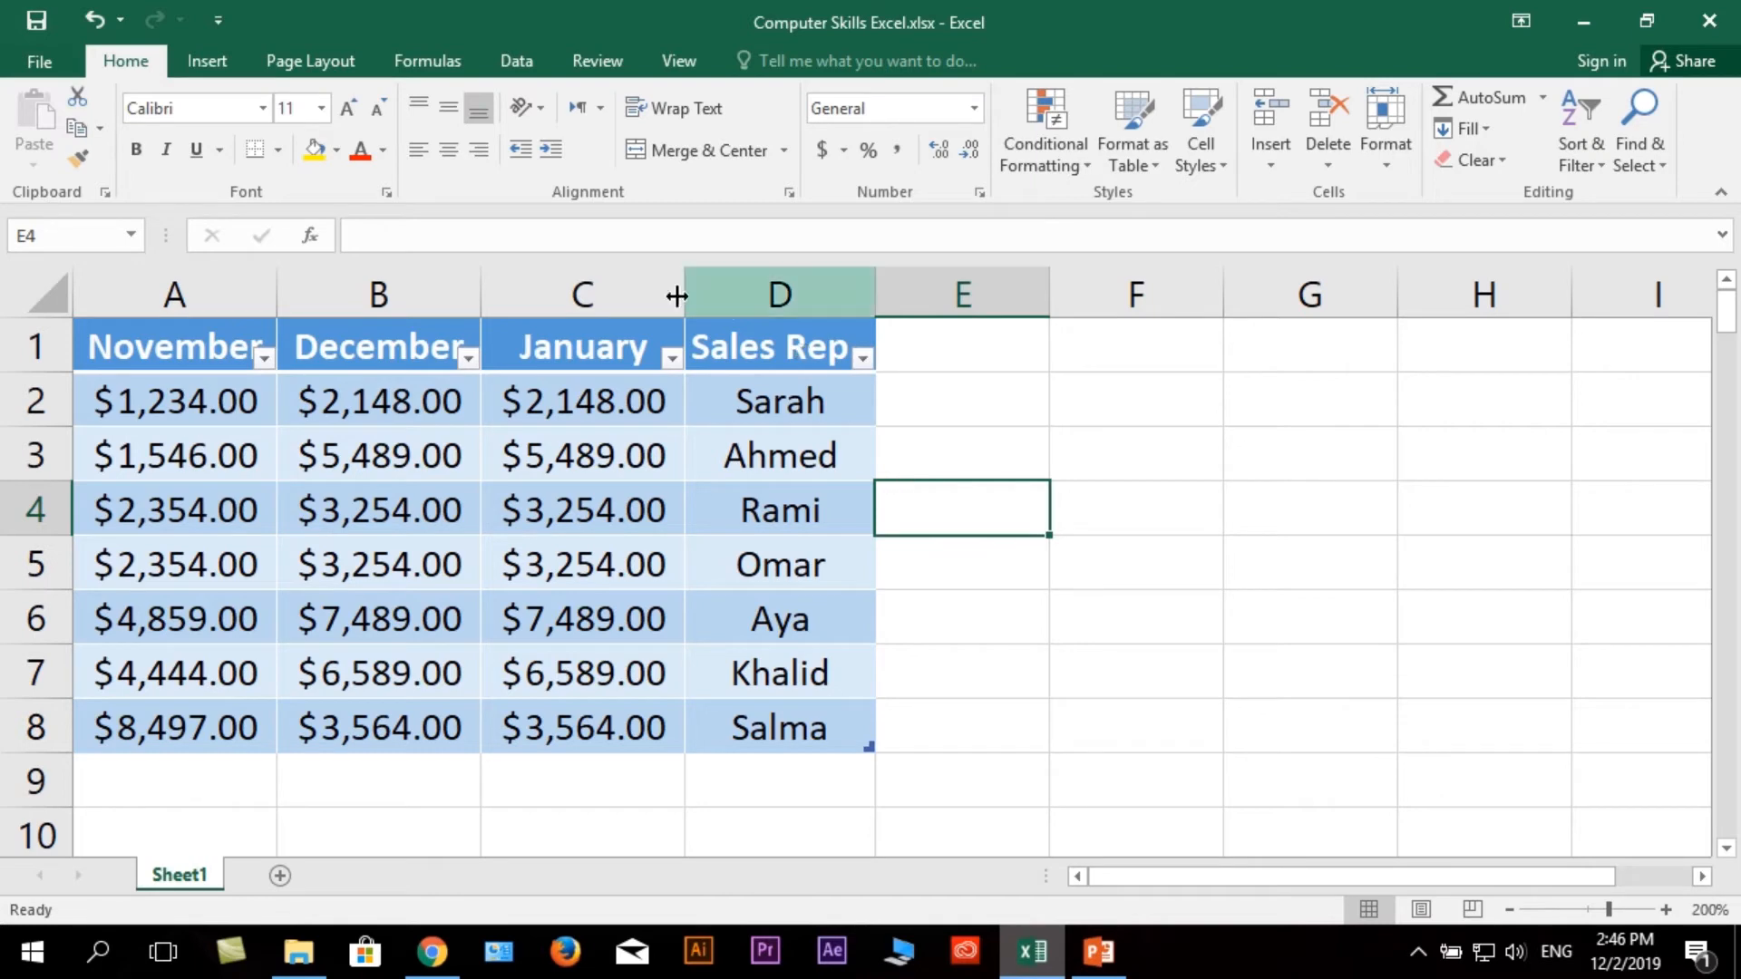
Delete the entire January column from the sales table
left_click(588, 297)
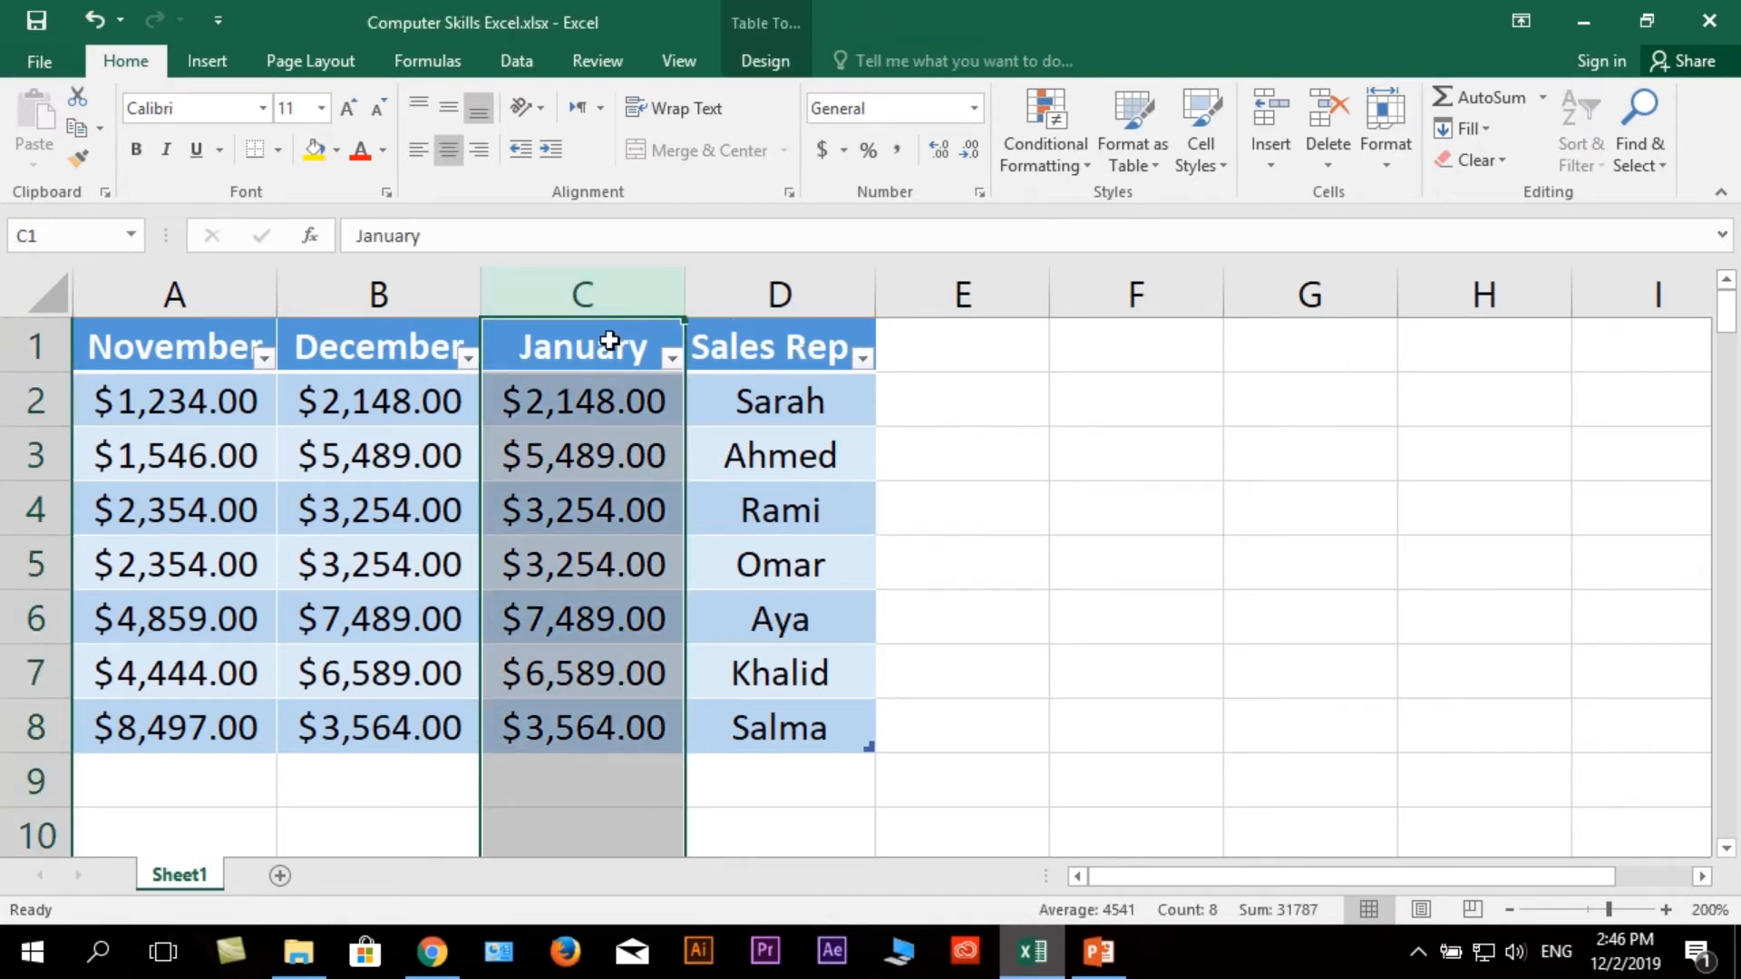
right_click(611, 341)
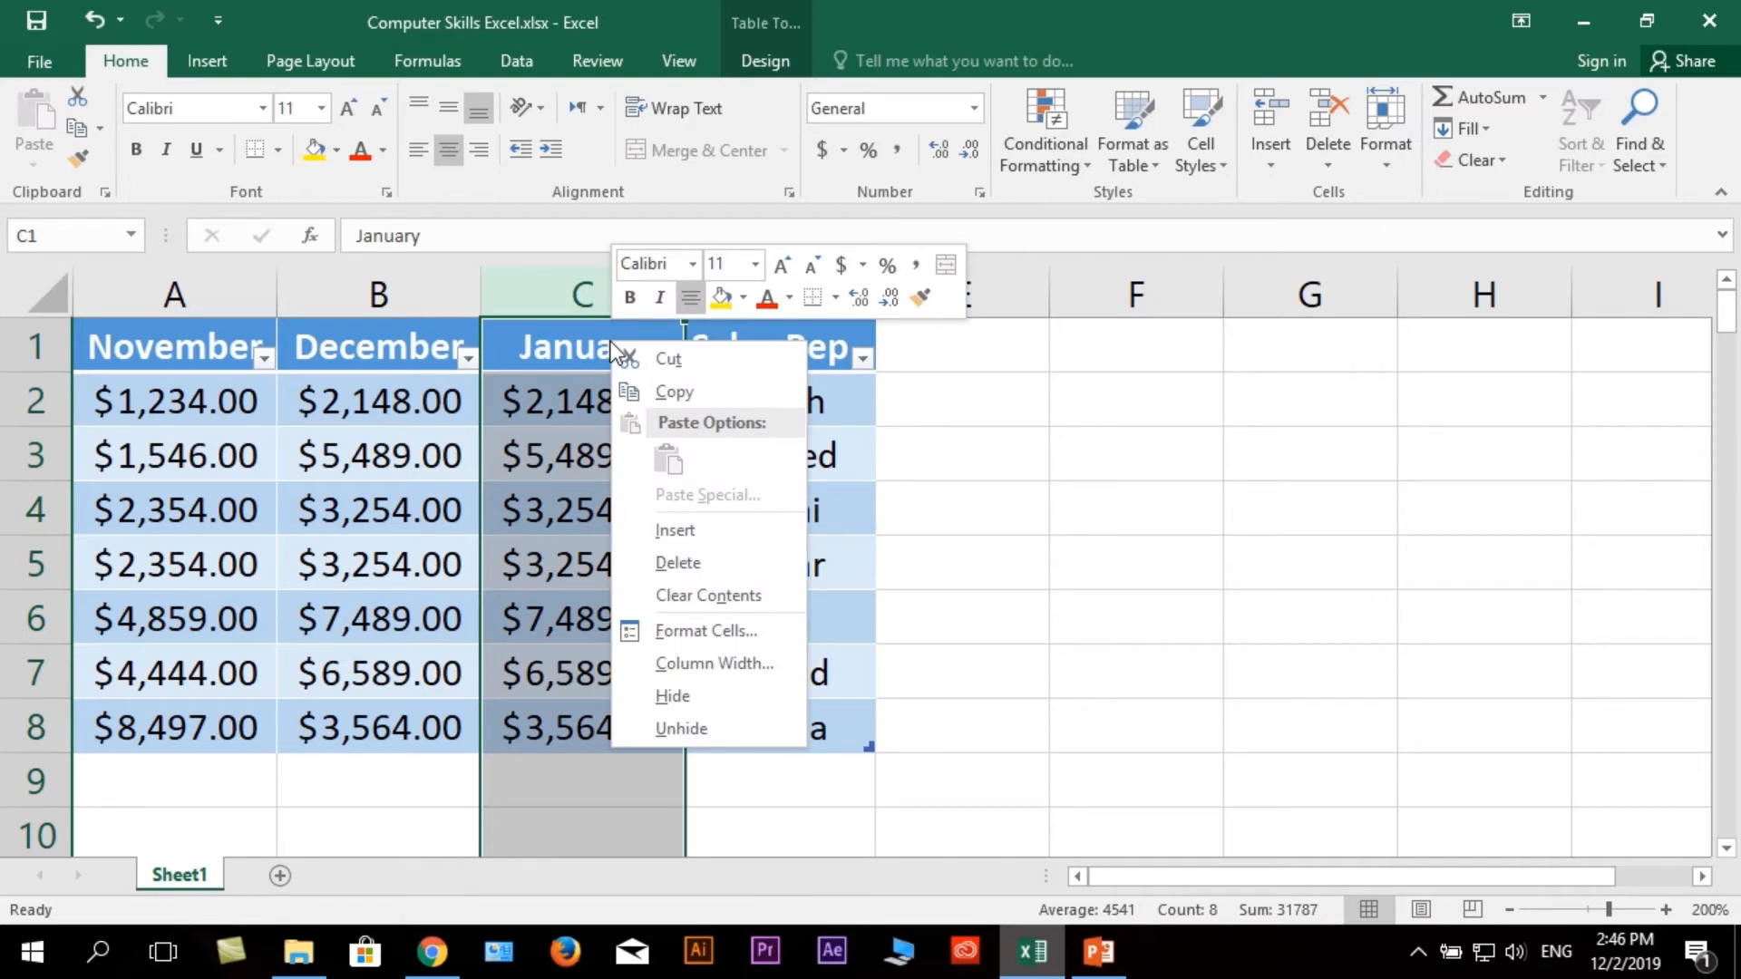
left_click(728, 568)
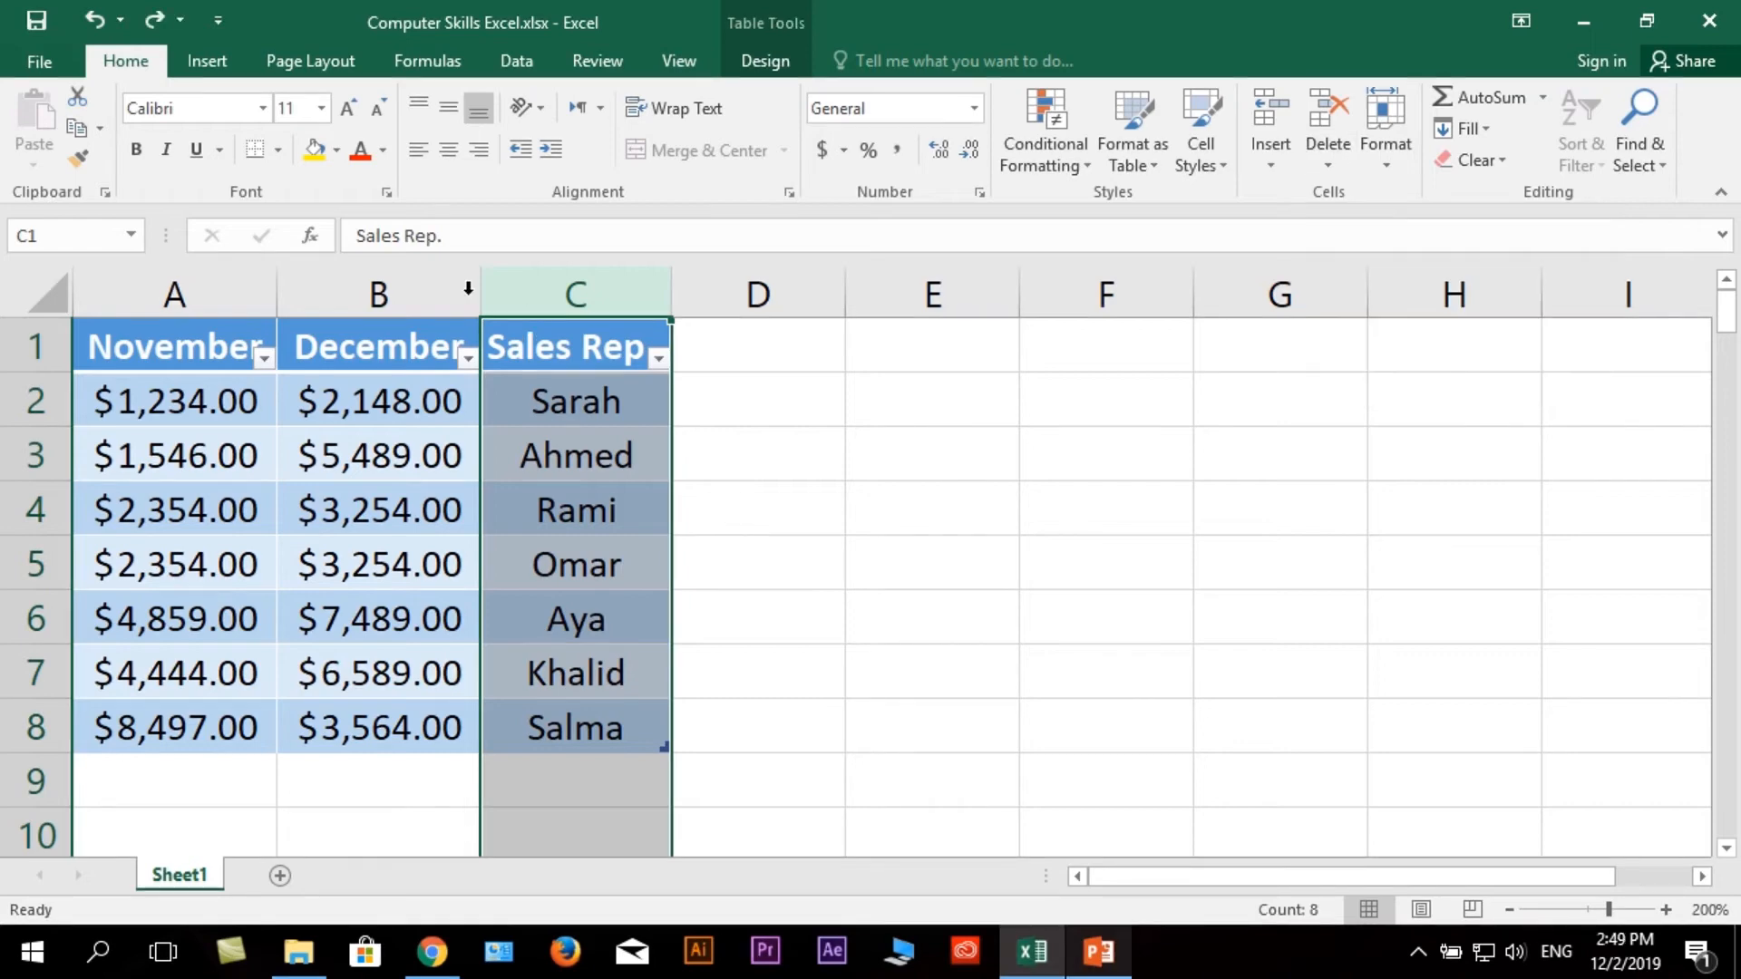
Delete the entire December column from the sales table
left_click(417, 284)
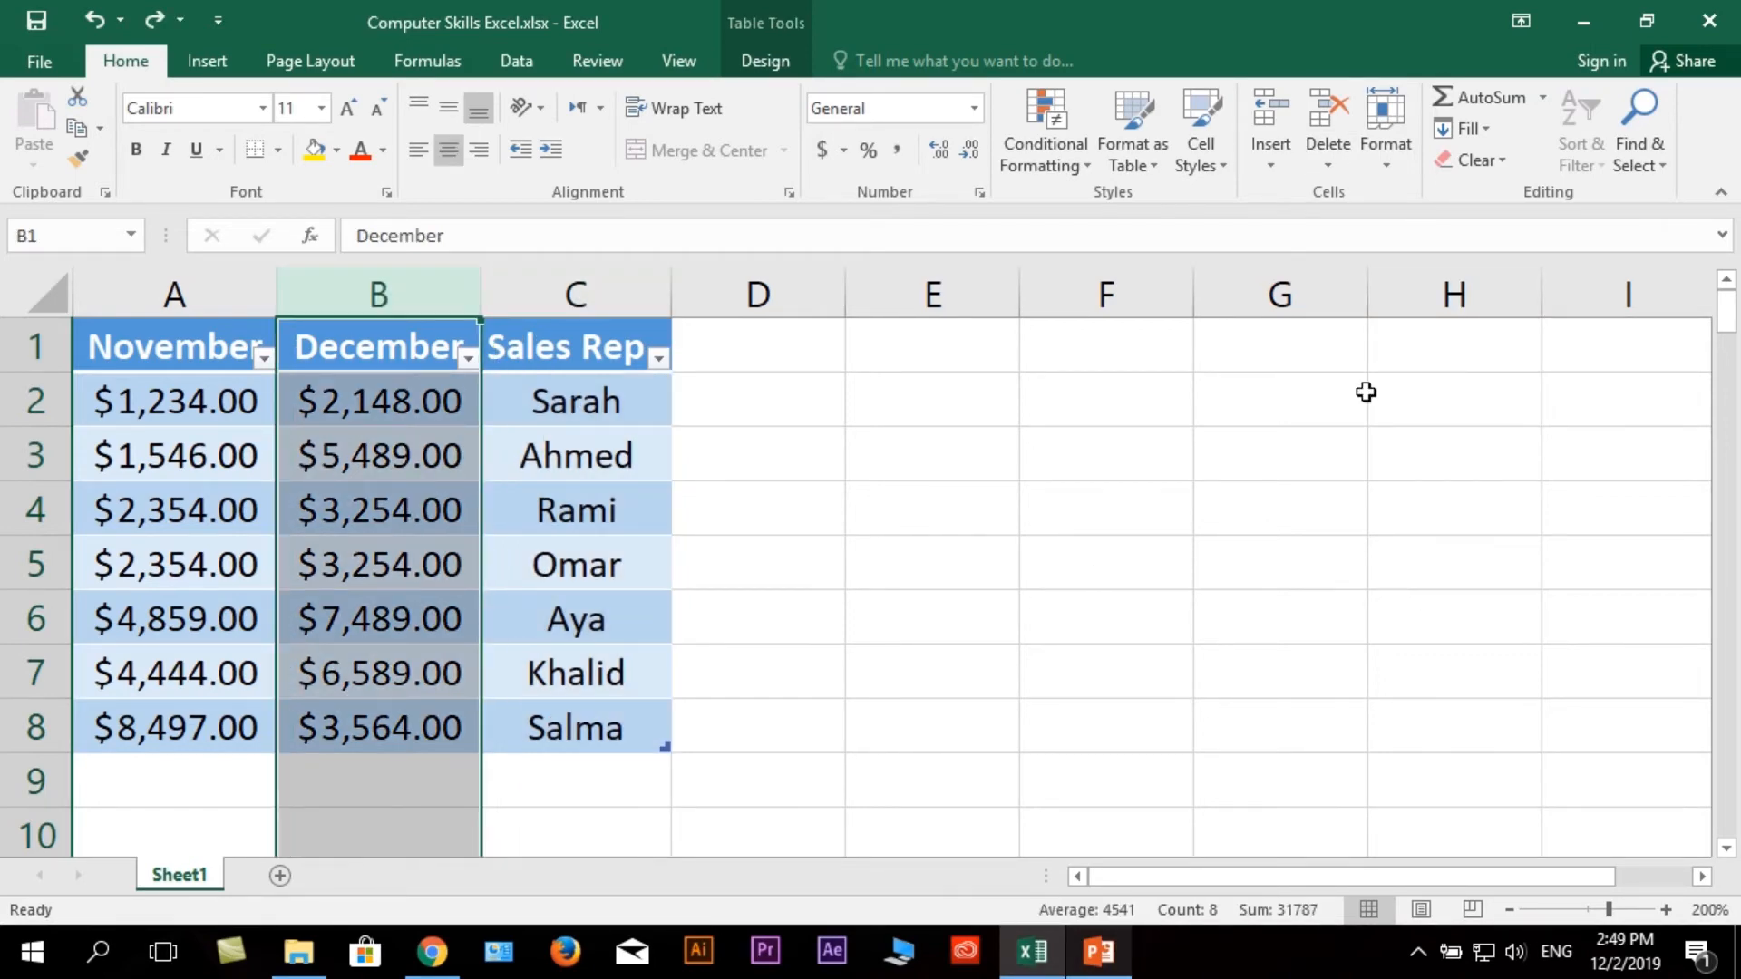
left_click(1331, 105)
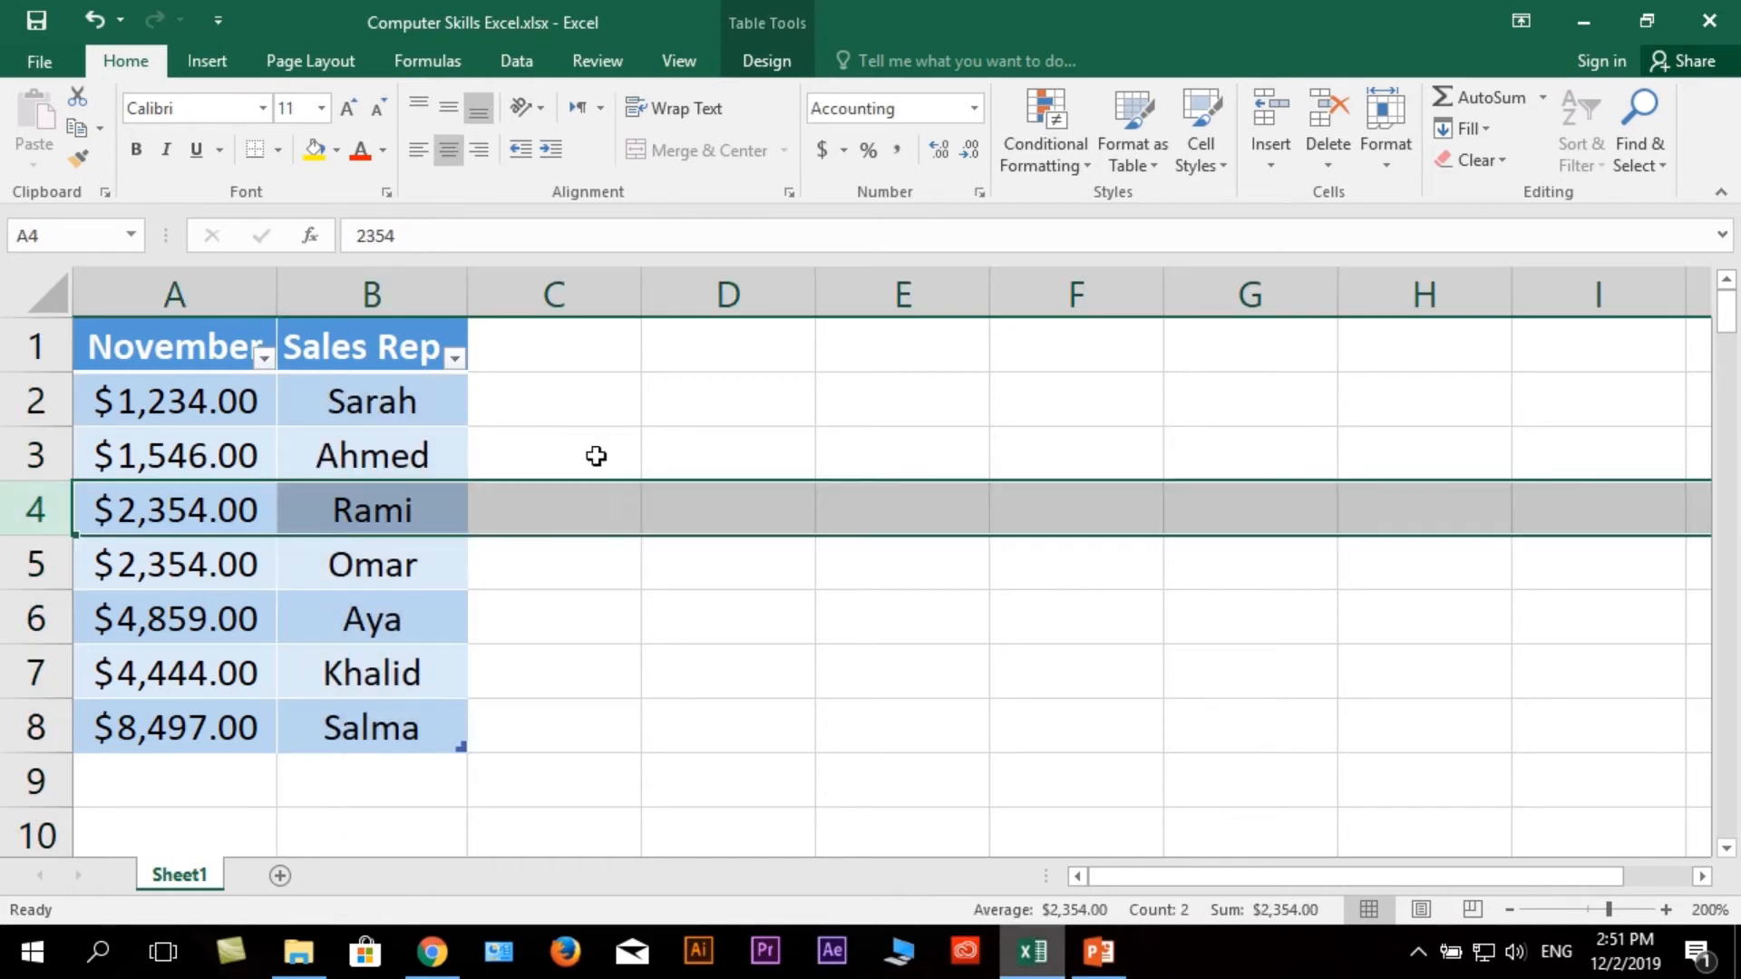
Delete row 4, and in the shortened table also delete row 6
right_click(38, 500)
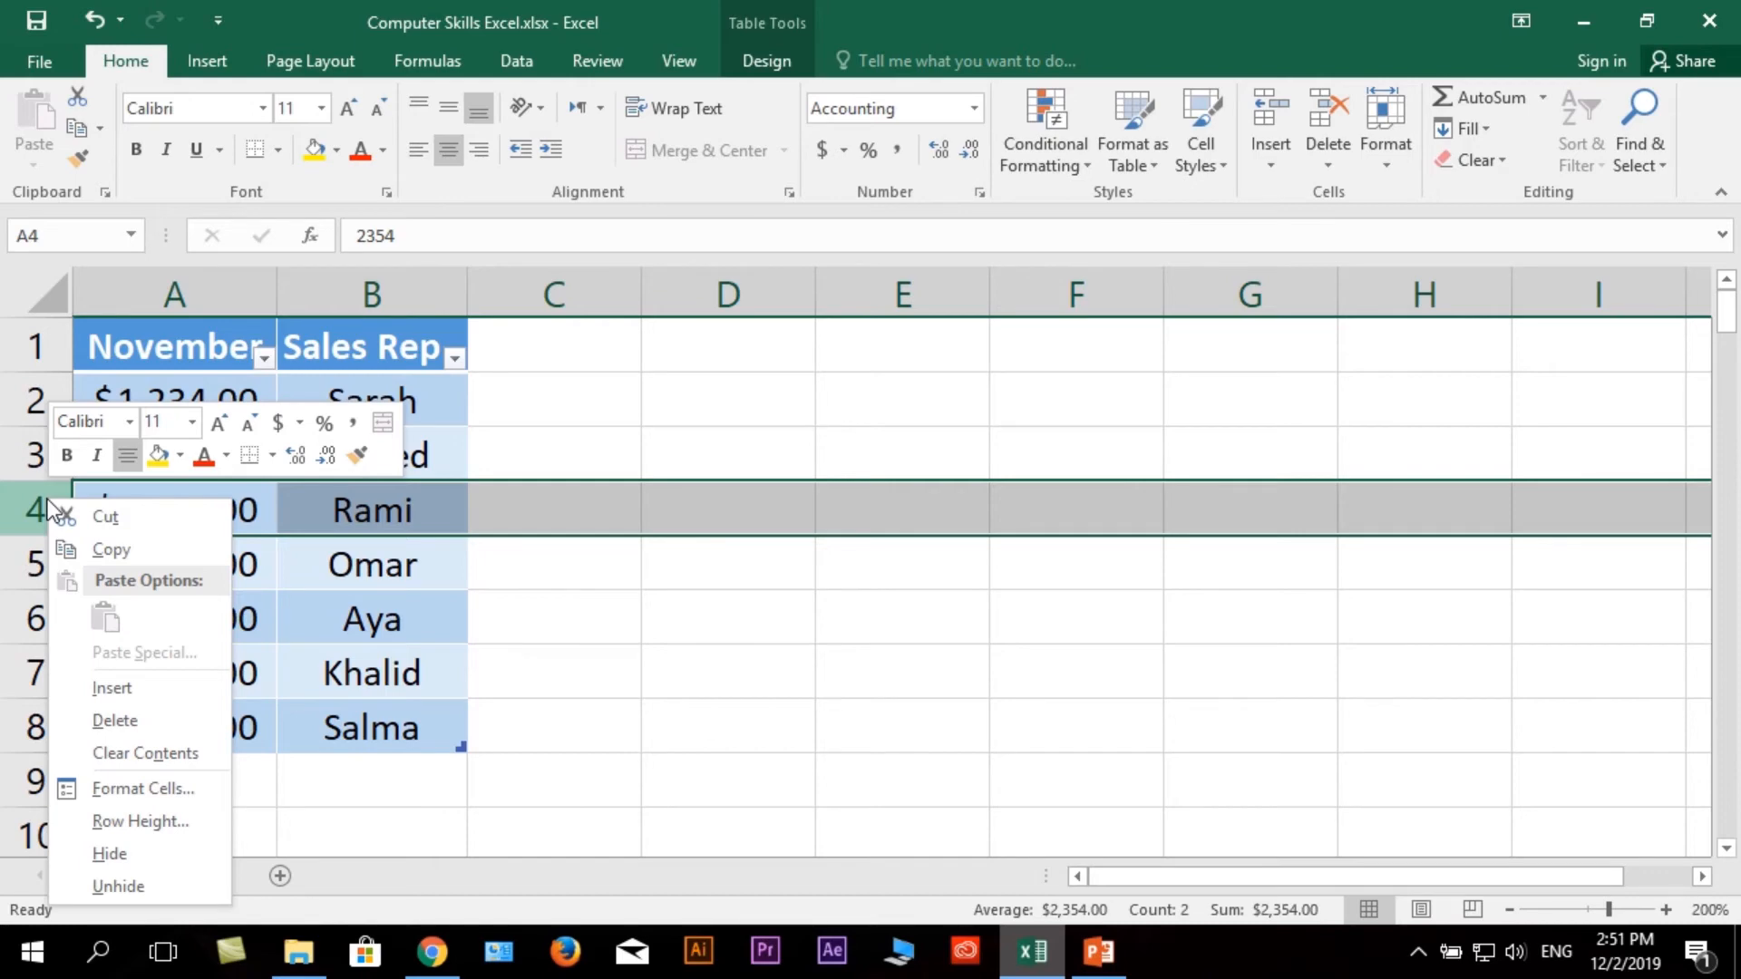
left_click(151, 722)
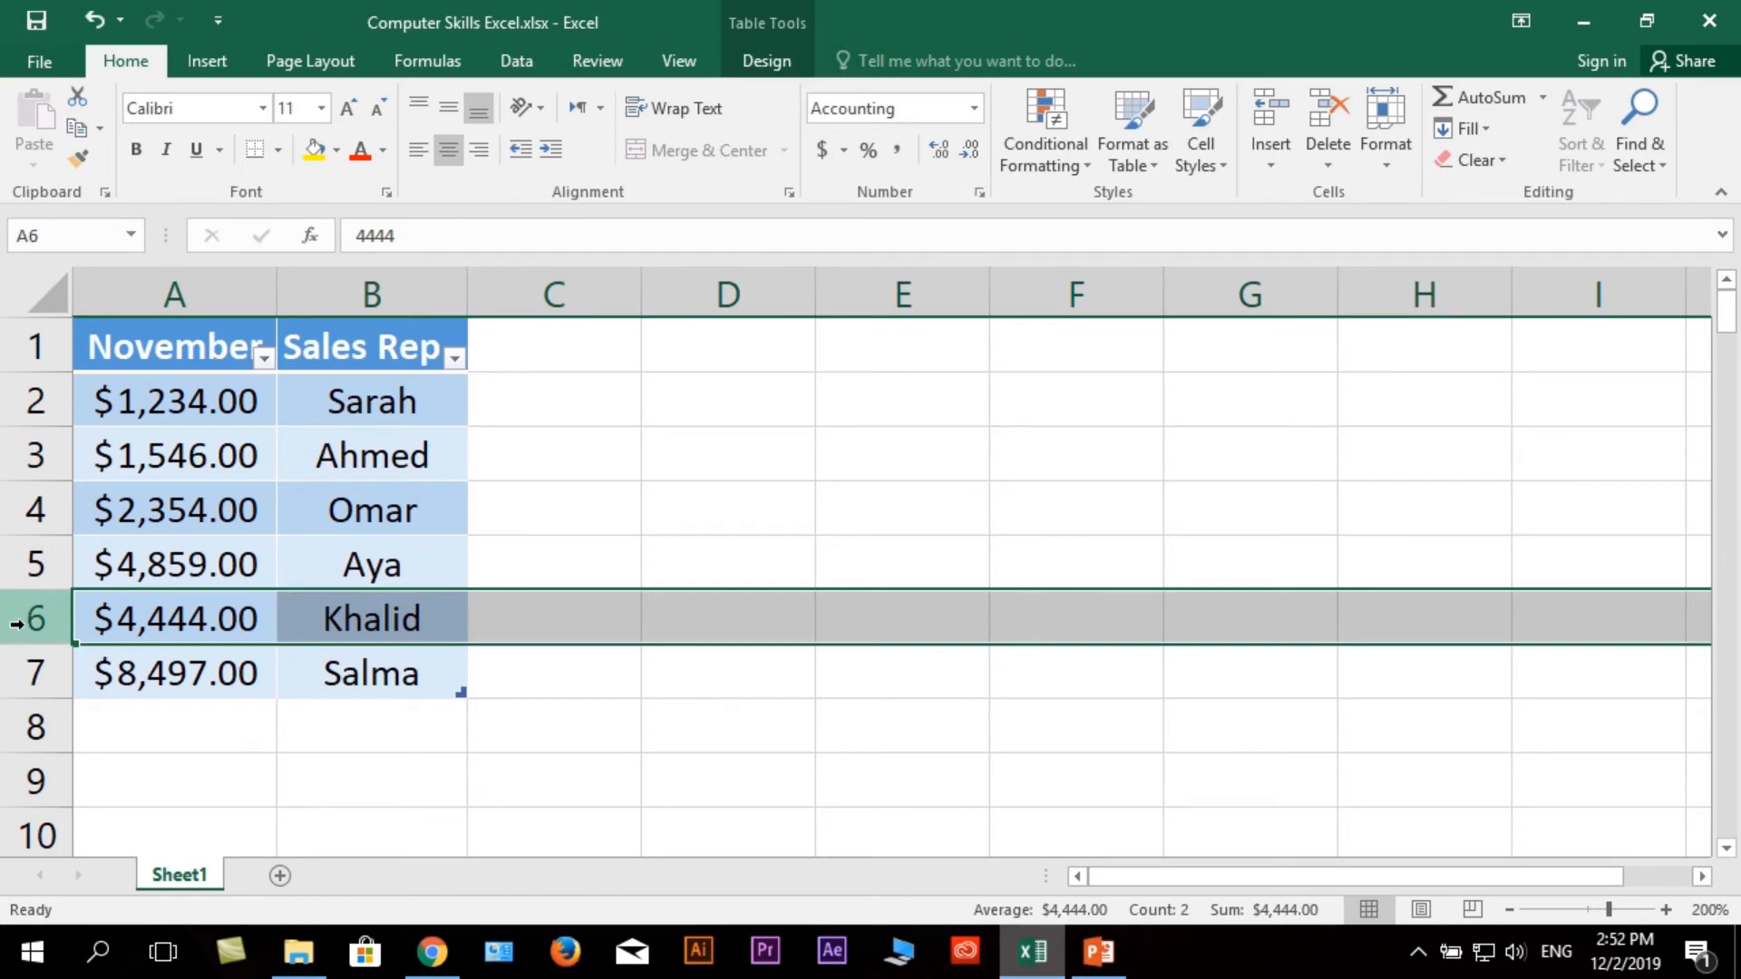
left_click(1324, 115)
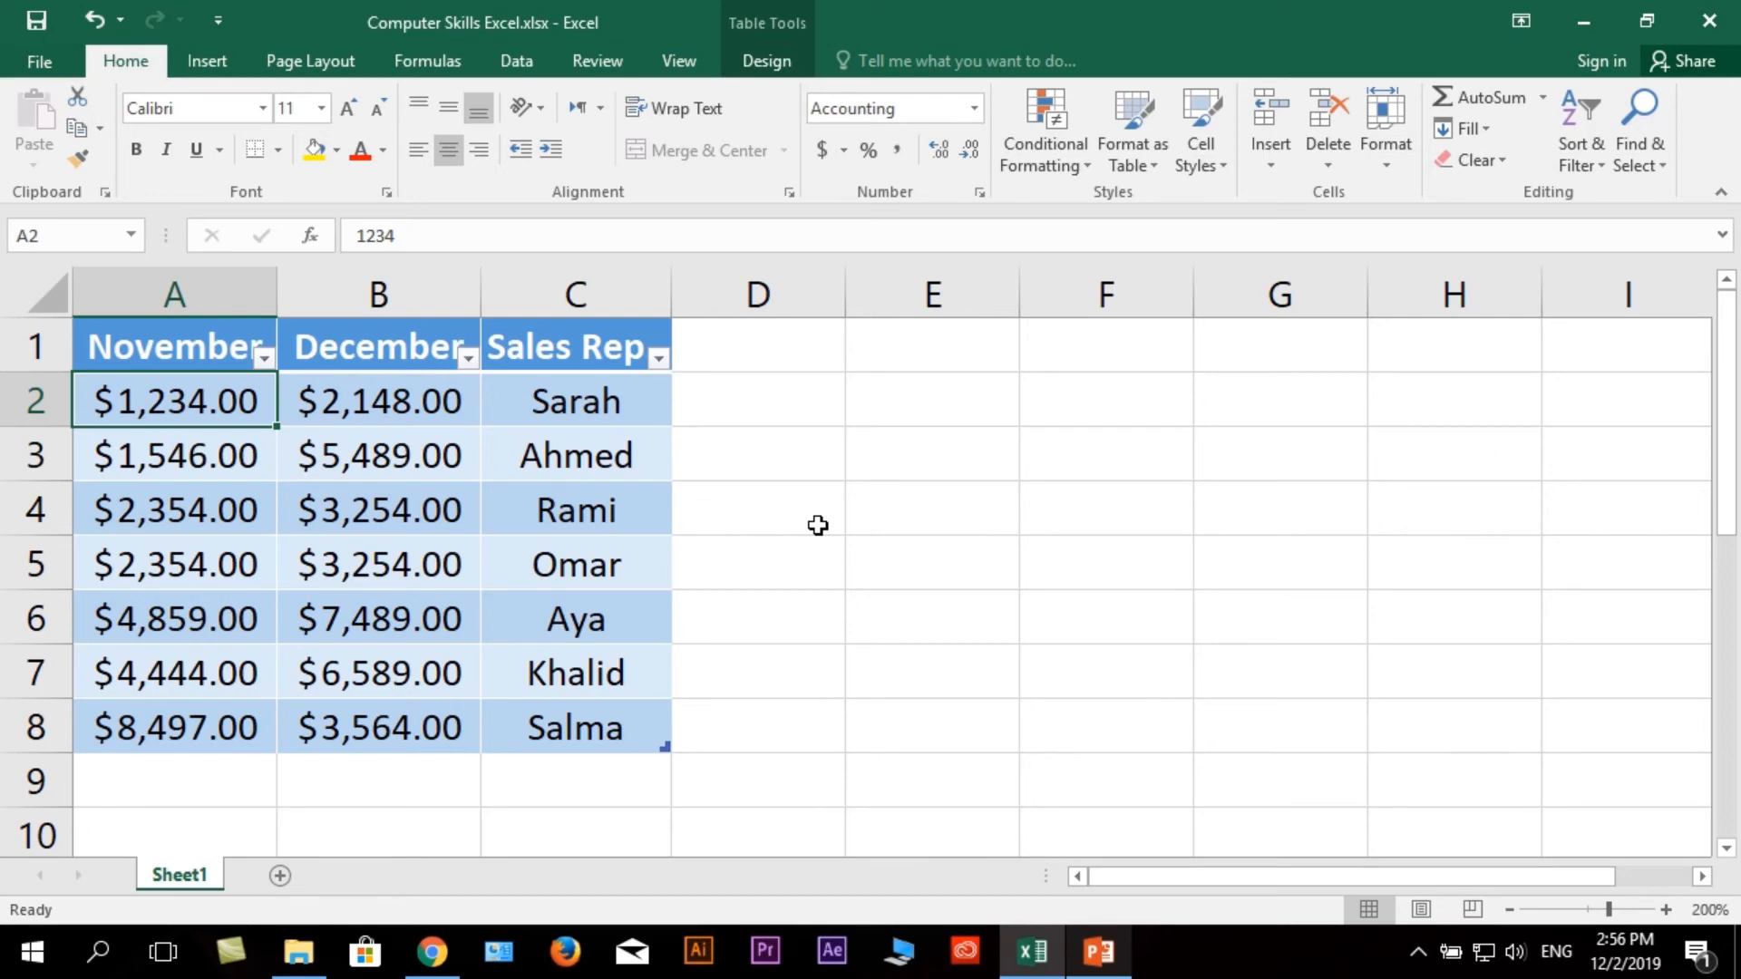
Move the Sales Rep. column in front of the November column by cutting it and inserting the cut cells at column A
left_click(594, 289)
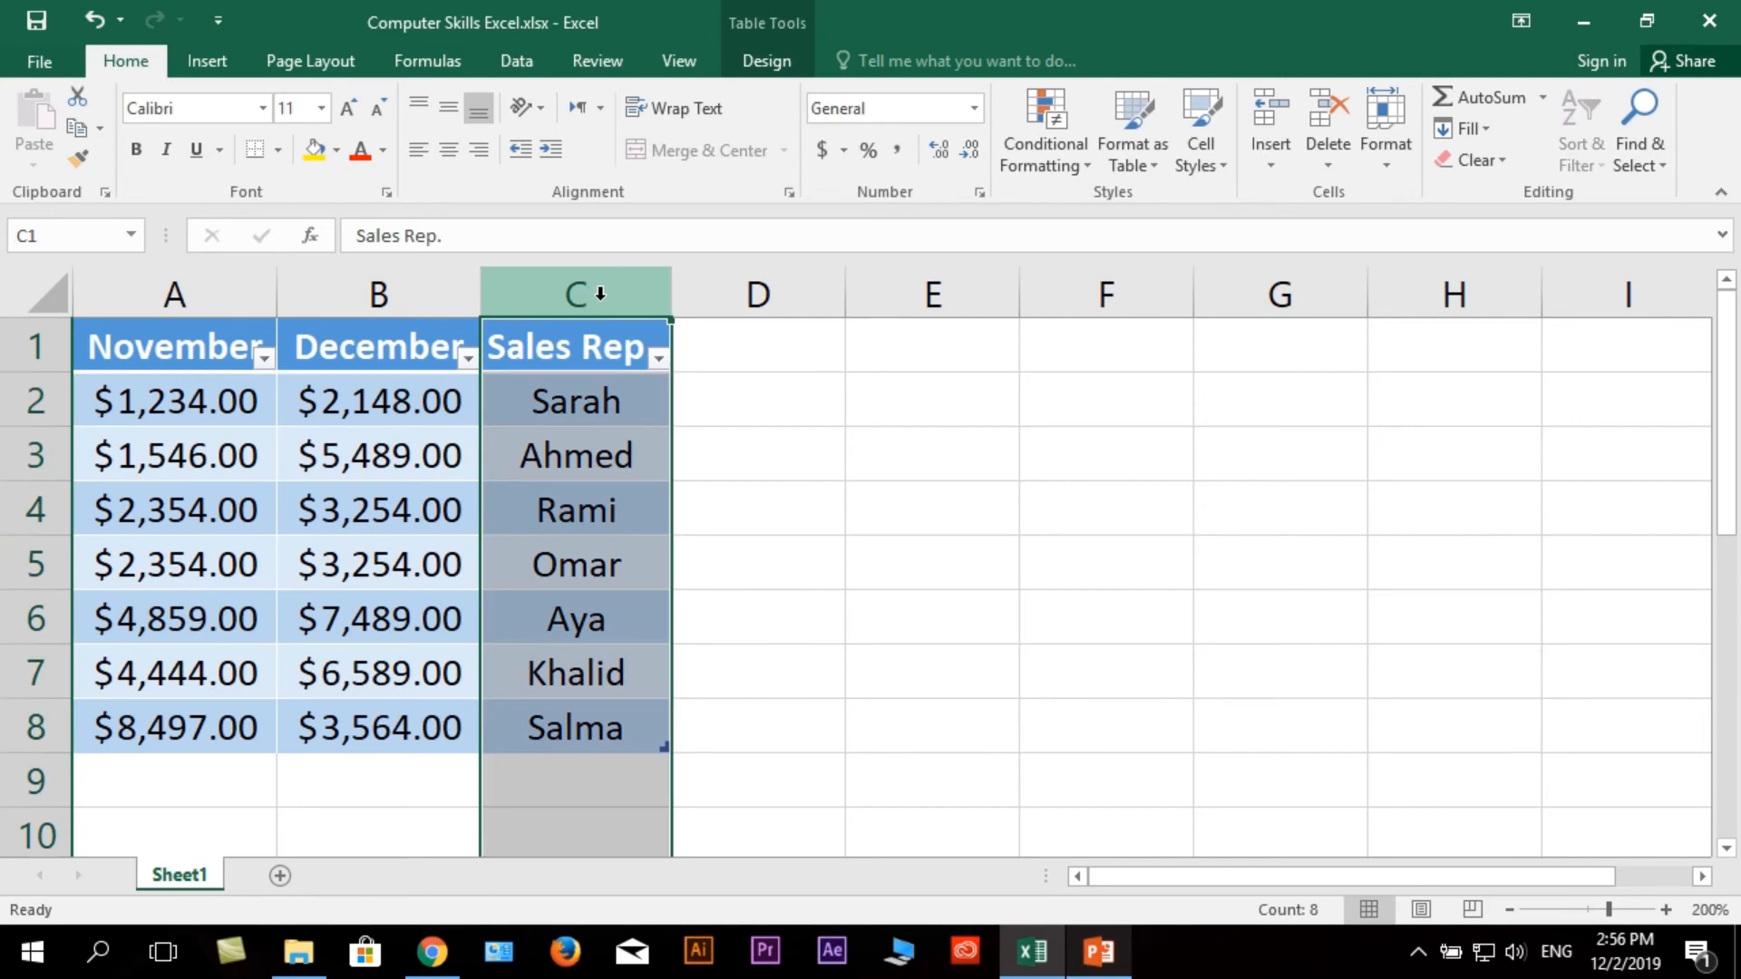
right_click(599, 295)
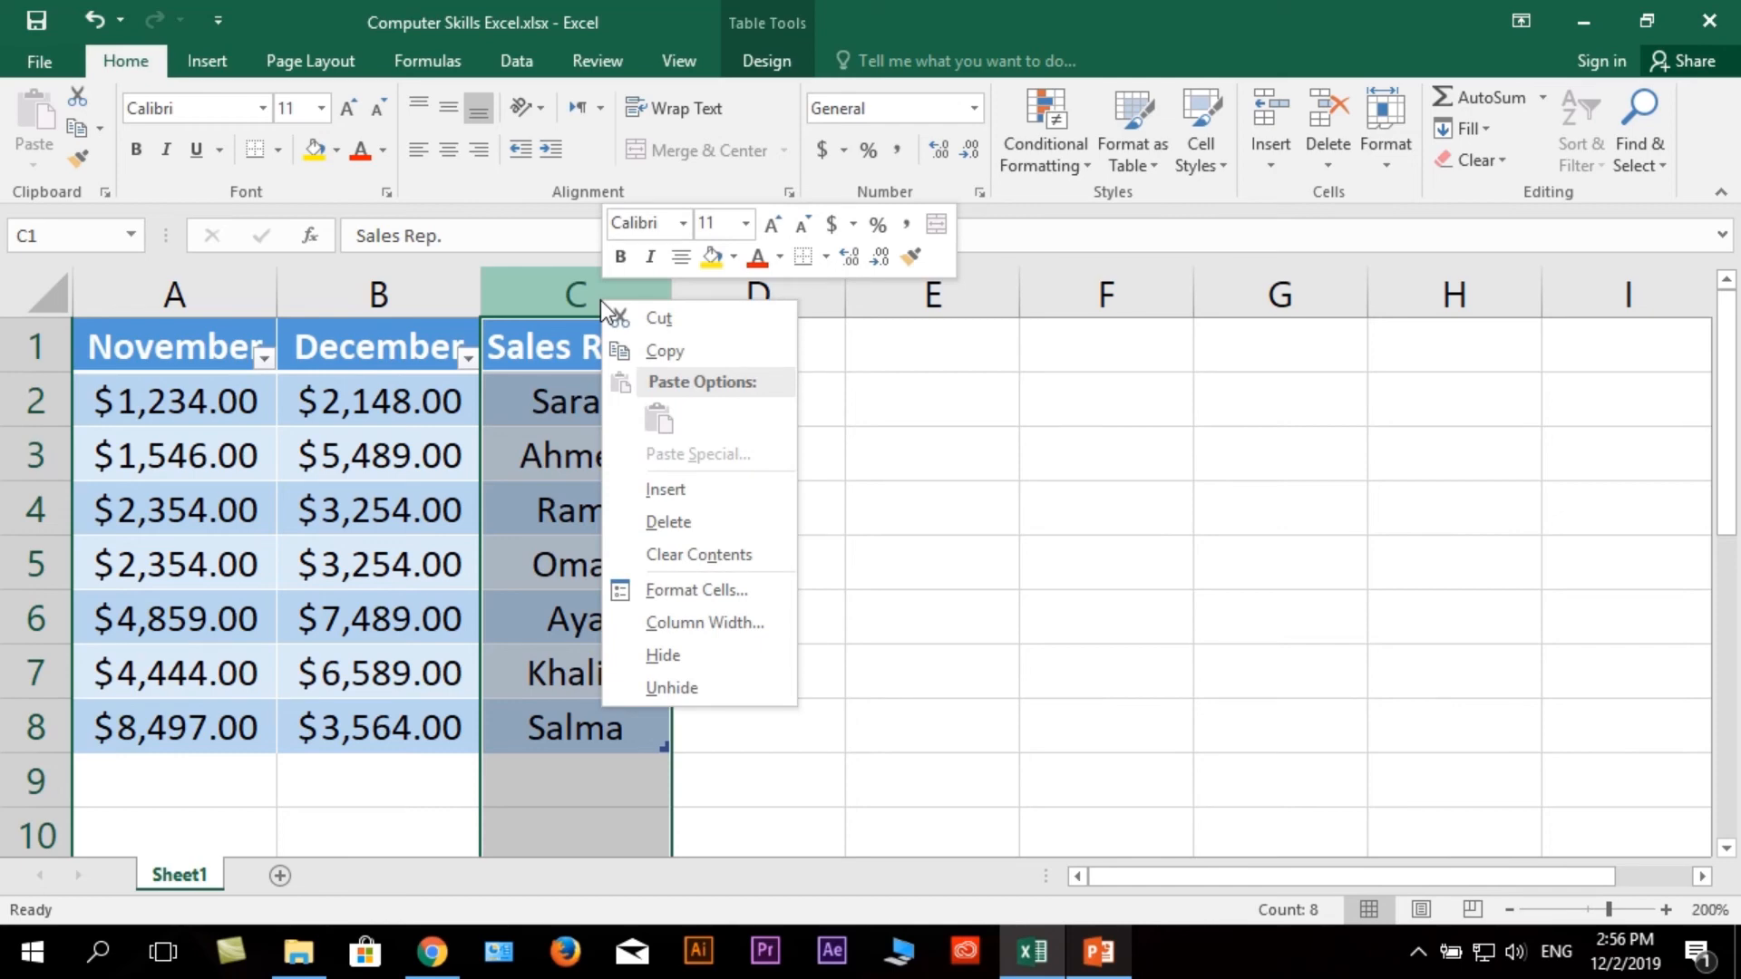
left_click(684, 319)
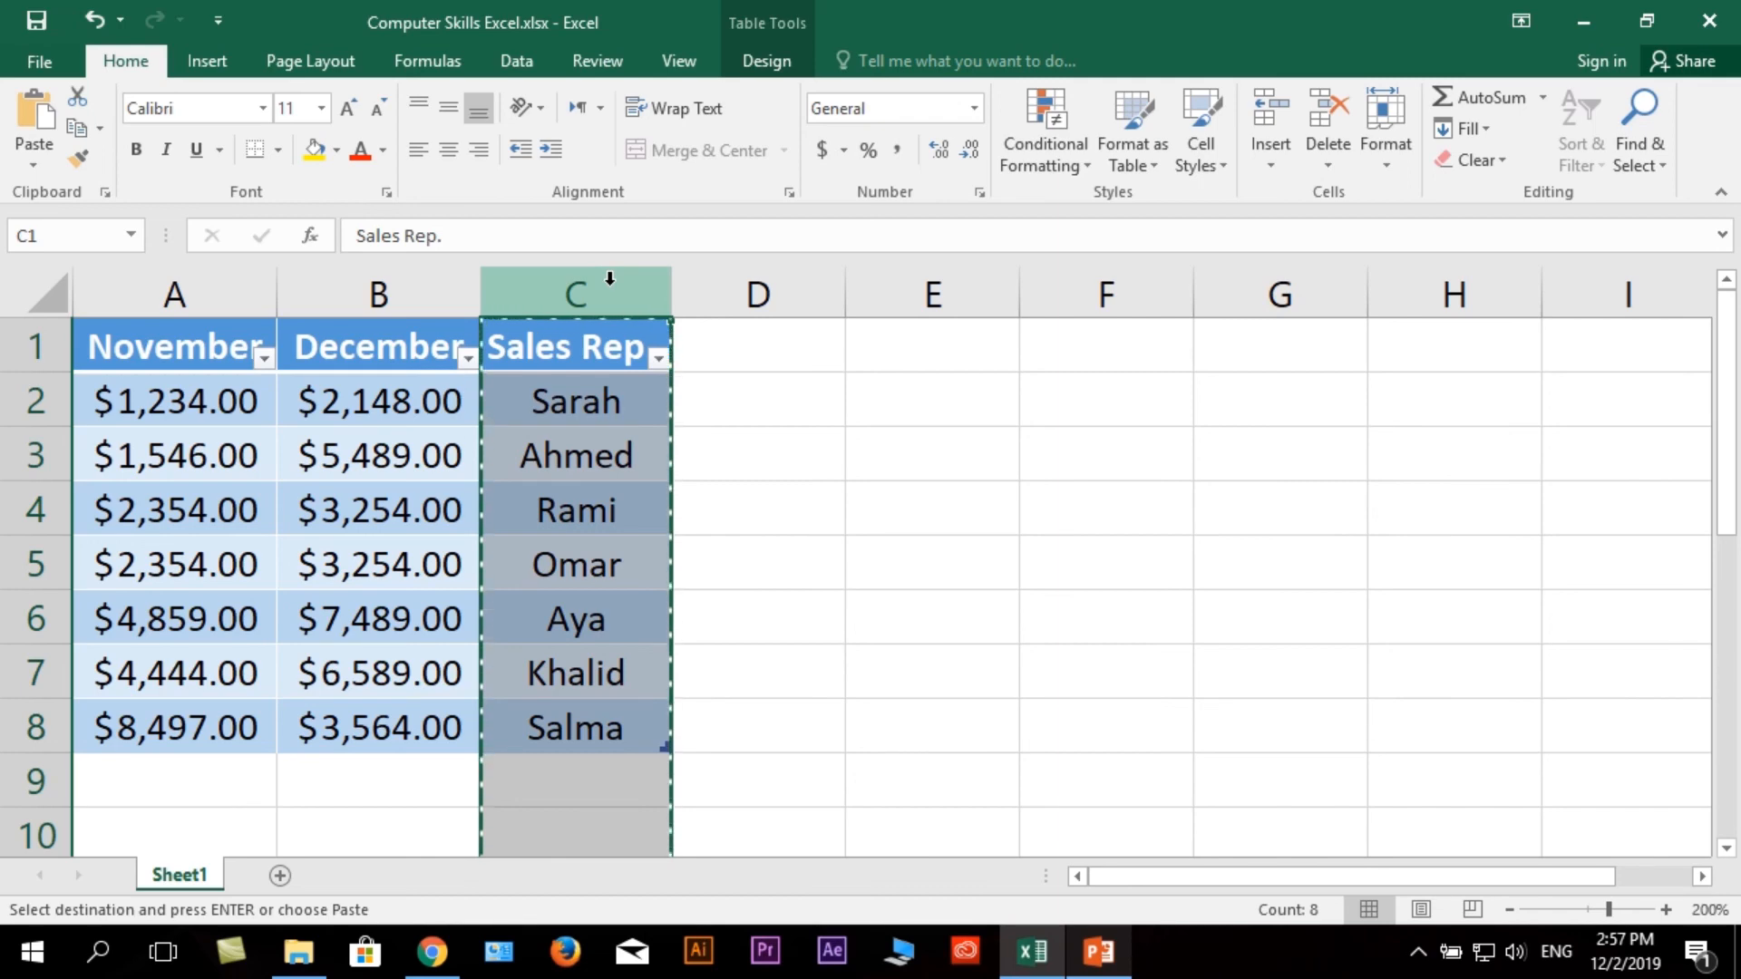
right_click(191, 292)
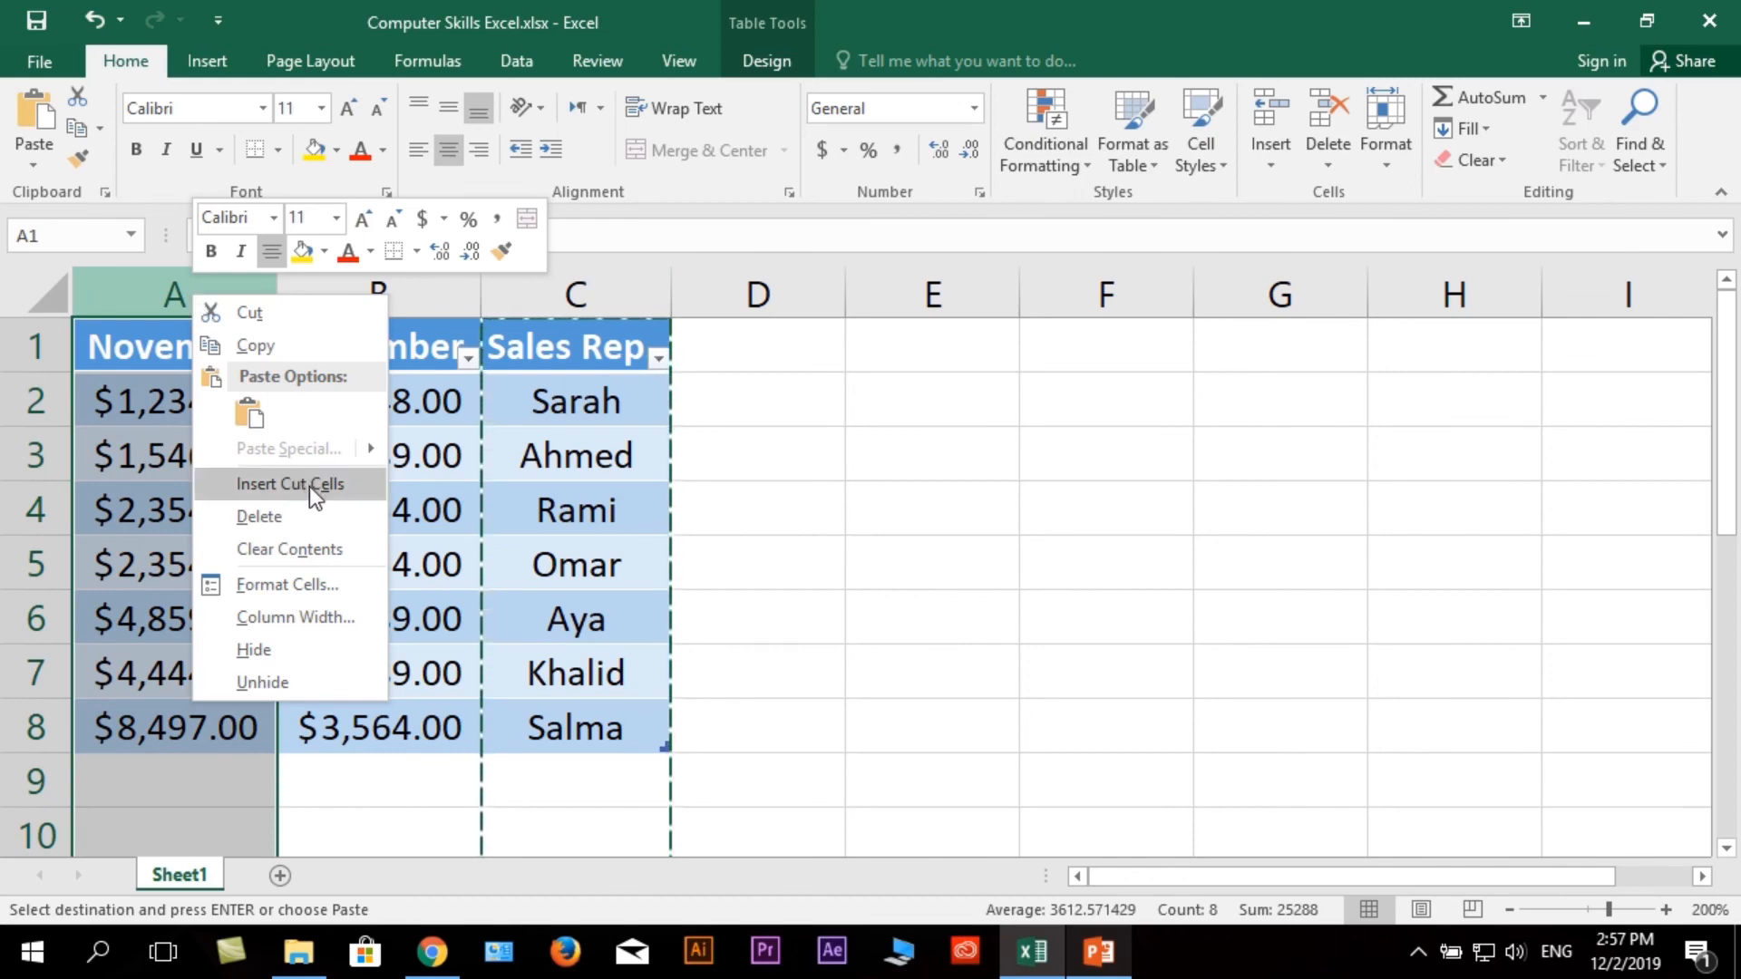
left_click(355, 486)
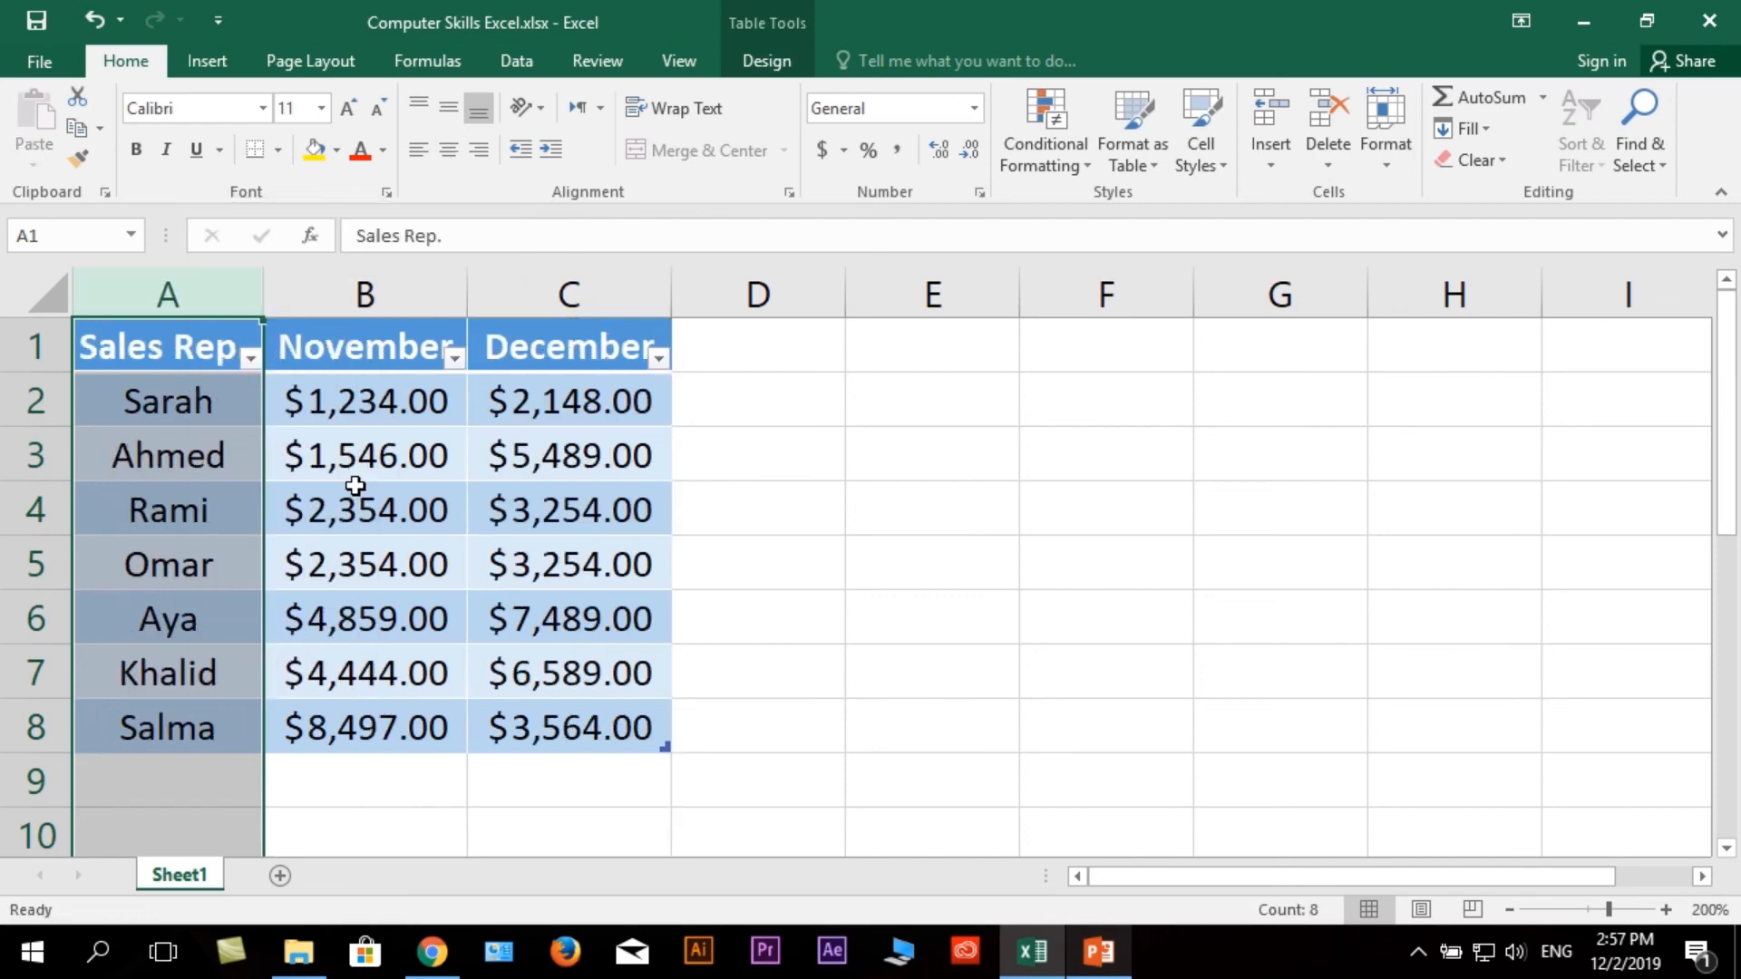